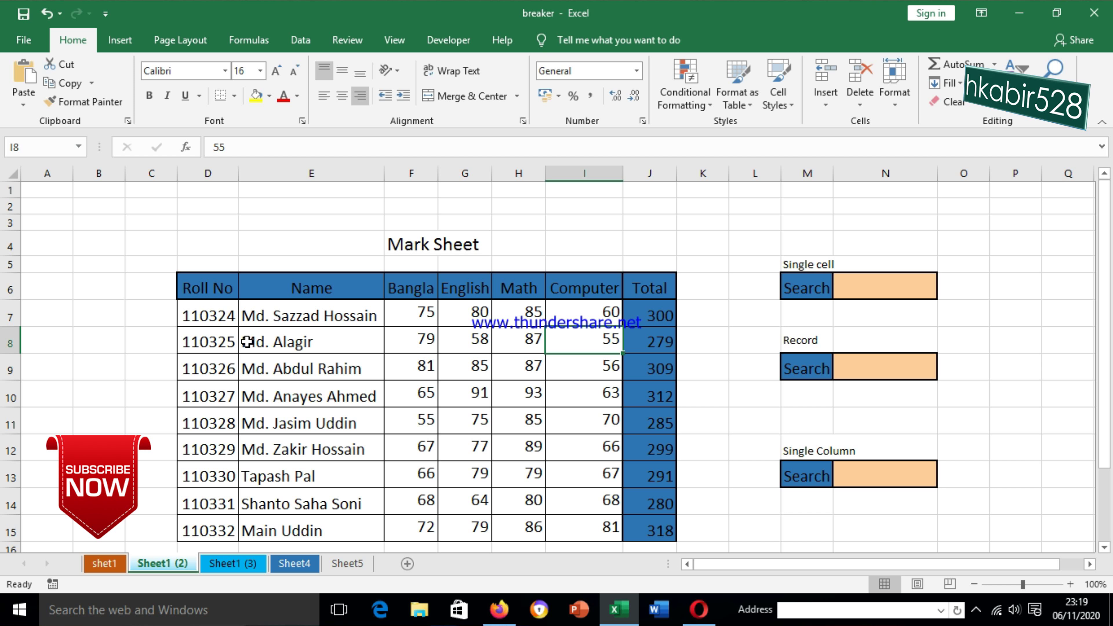
- Protect the sheet with the default permissions, entering and confirming the unprotect password
left_click(440, 374)
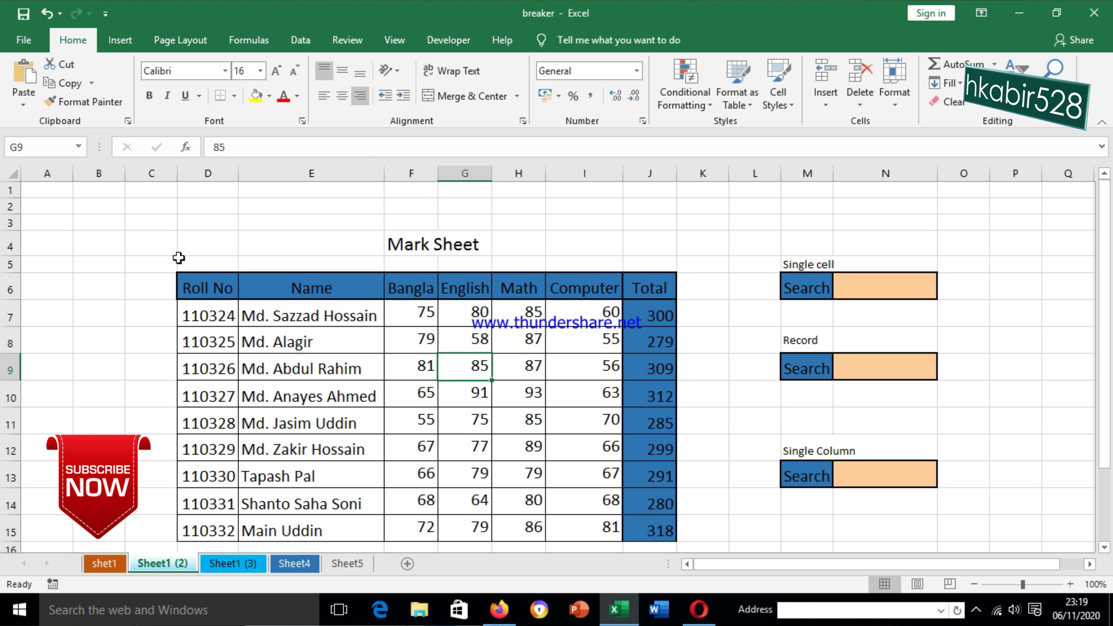
left_click(898, 108)
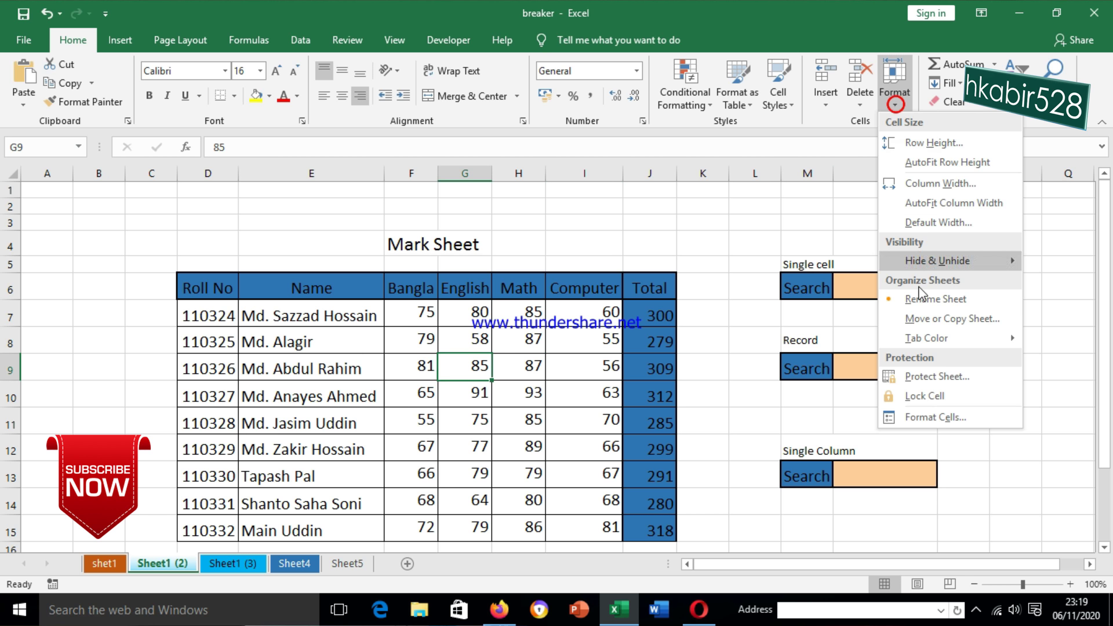
left_click(958, 379)
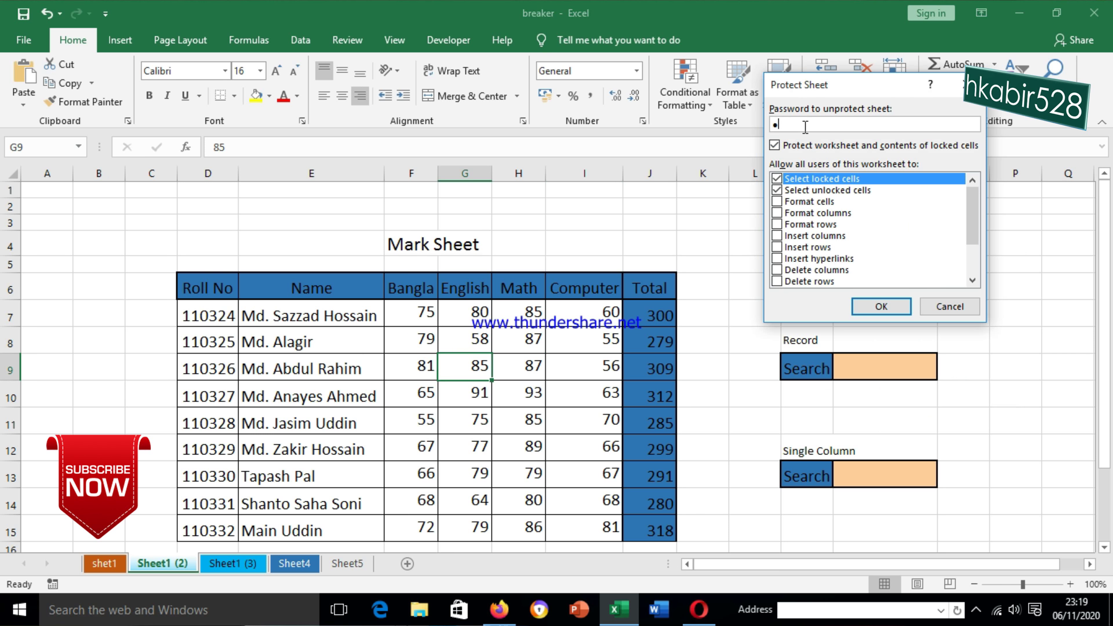
left_click(881, 307)
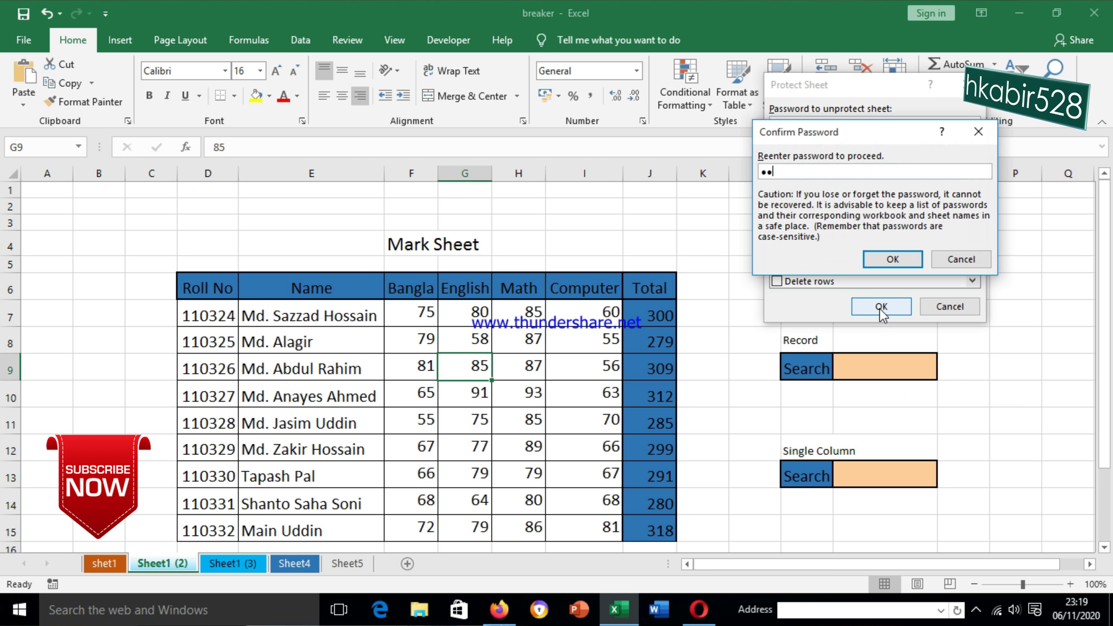
key("Return")
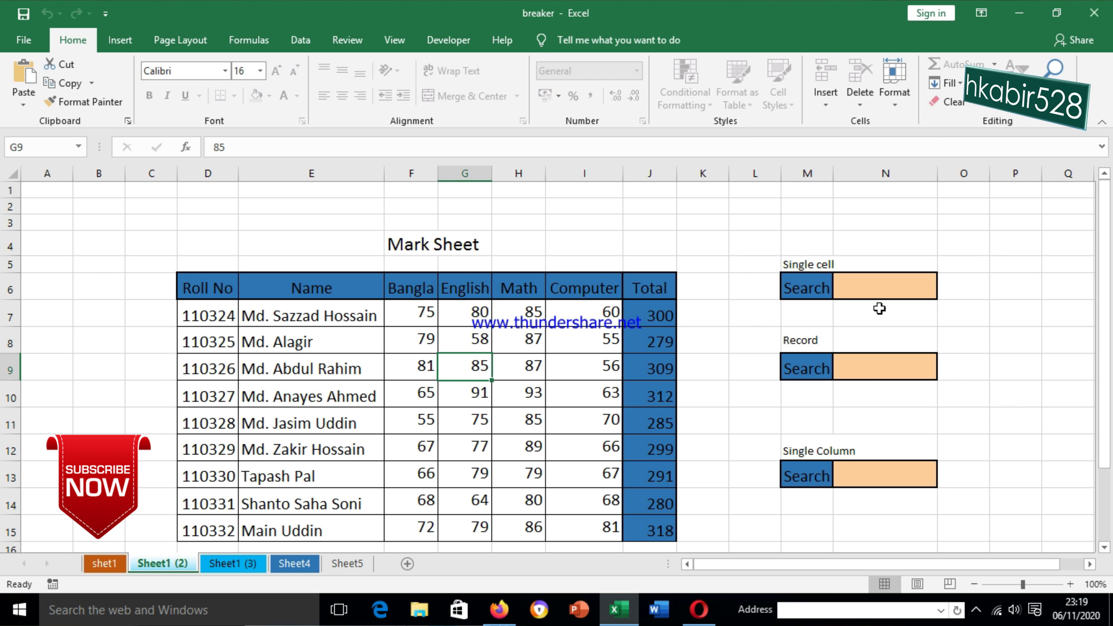
- Change the English mark in cell G8 to 85 on the protected sheet
left_click(311, 307)
left_click_drag(420, 312, 589, 526)
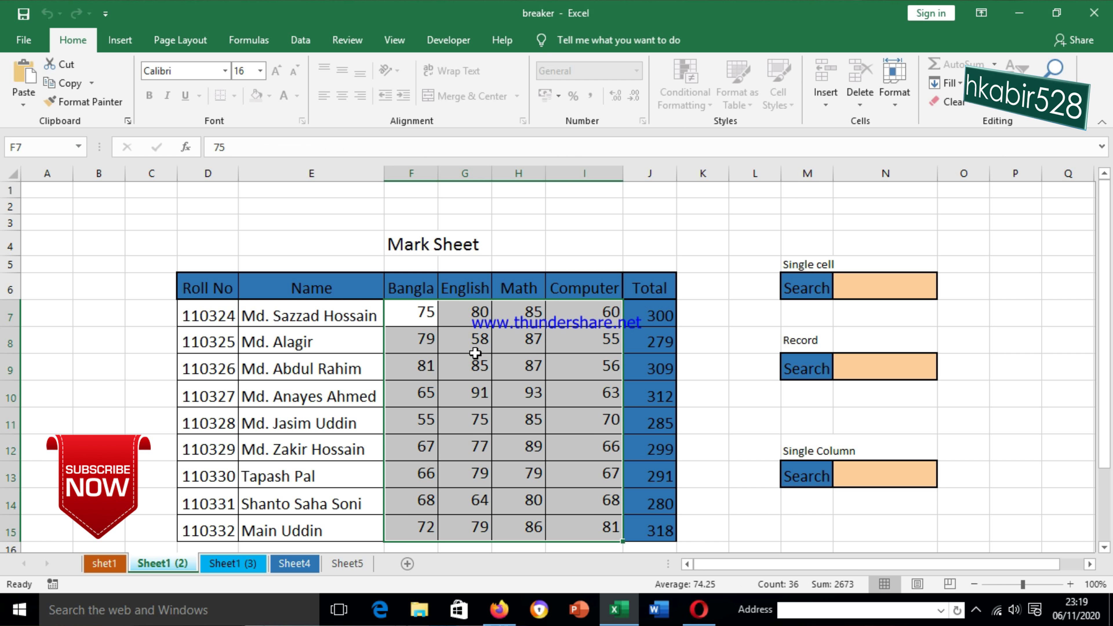
left_click(477, 342)
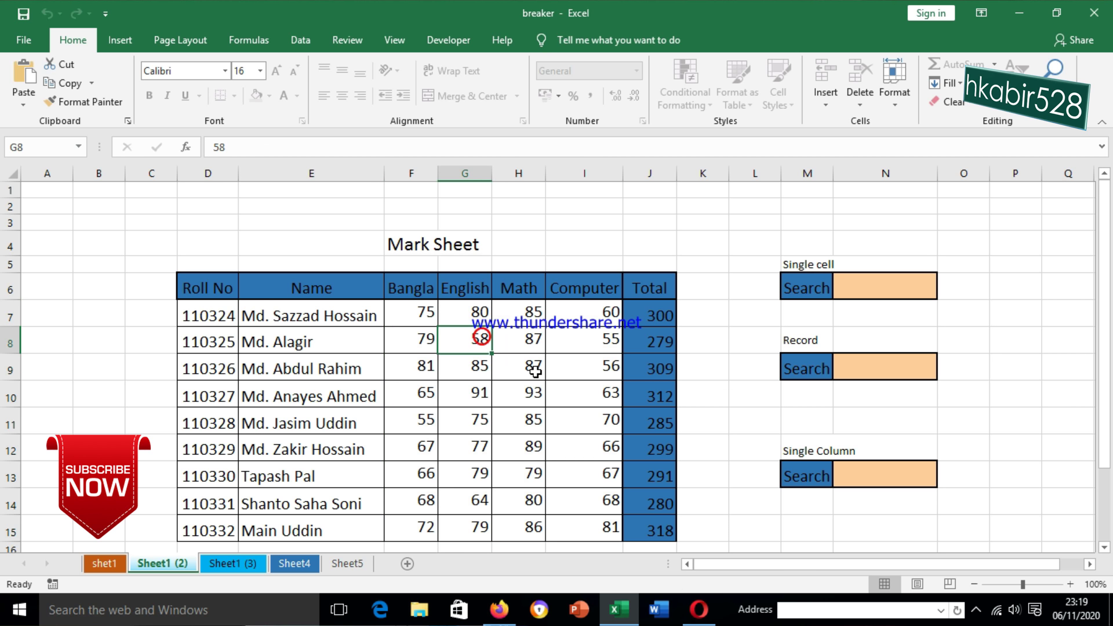
type("85")
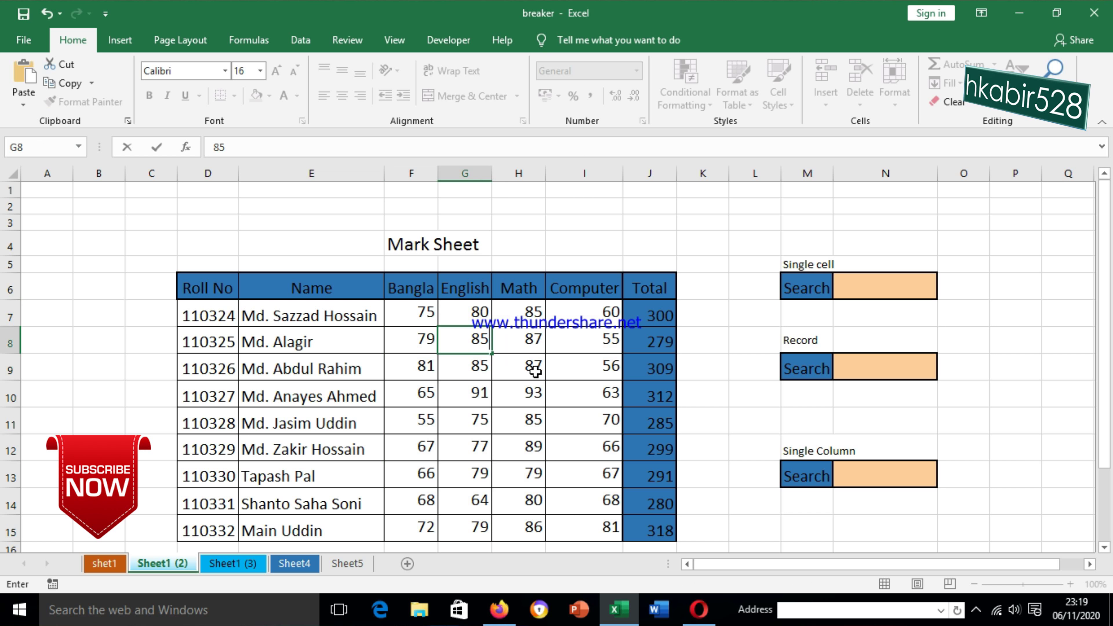
left_click(462, 398)
- Try to edit the name in cell E8 and the blank cell I3 on the protected sheet
left_click(303, 349)
double_click(303, 349)
left_click(553, 342)
left_click(549, 226)
double_click(549, 226)
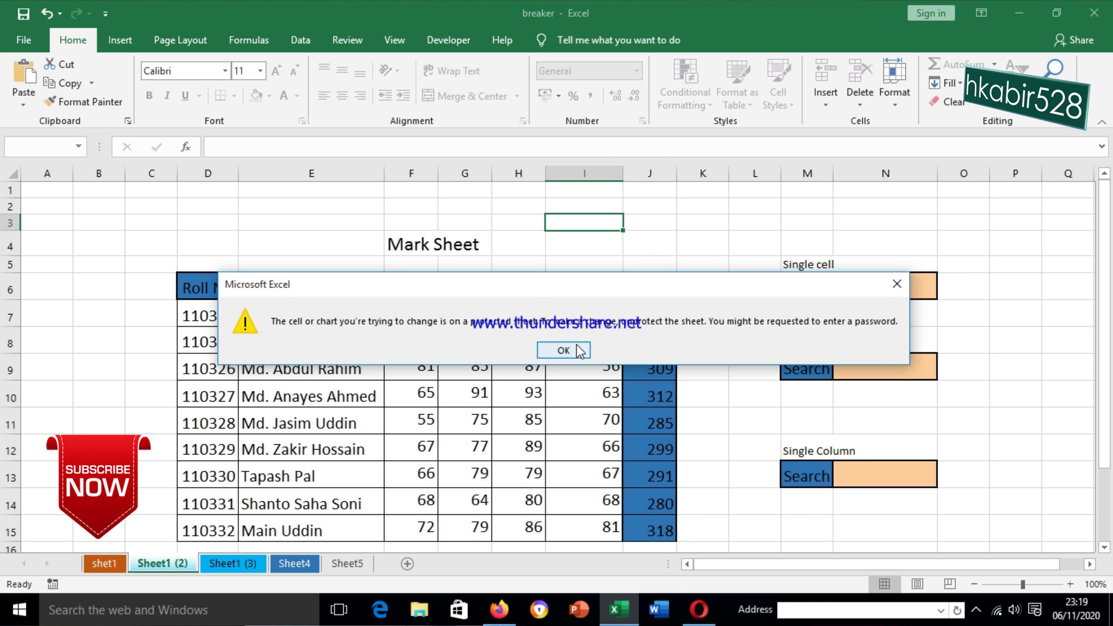
left_click(567, 351)
left_click_drag(421, 311, 597, 515)
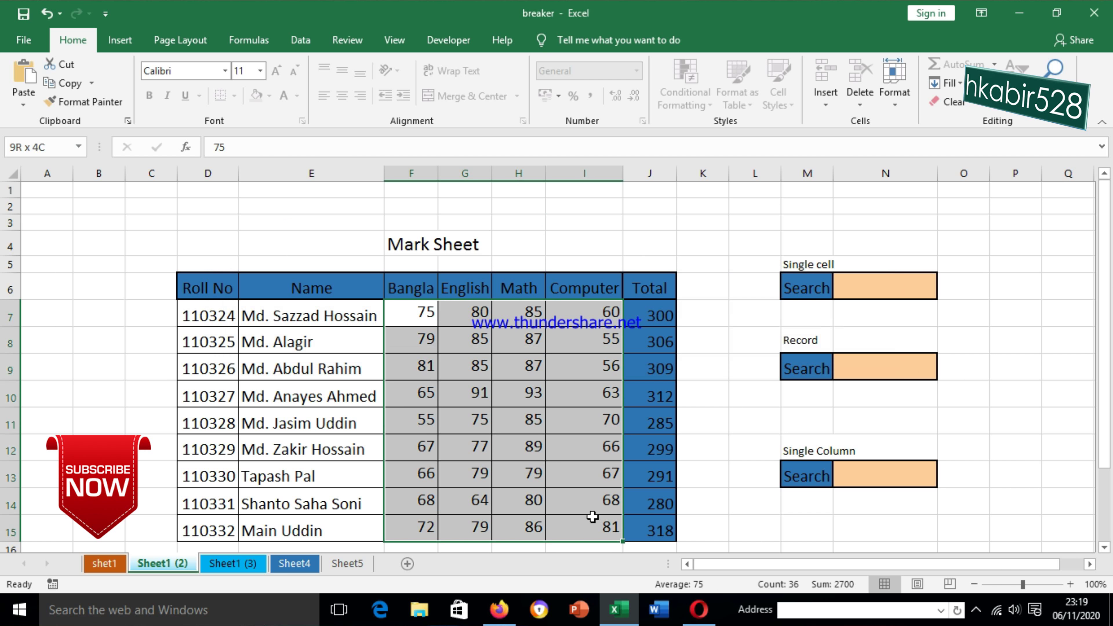
left_click(416, 404)
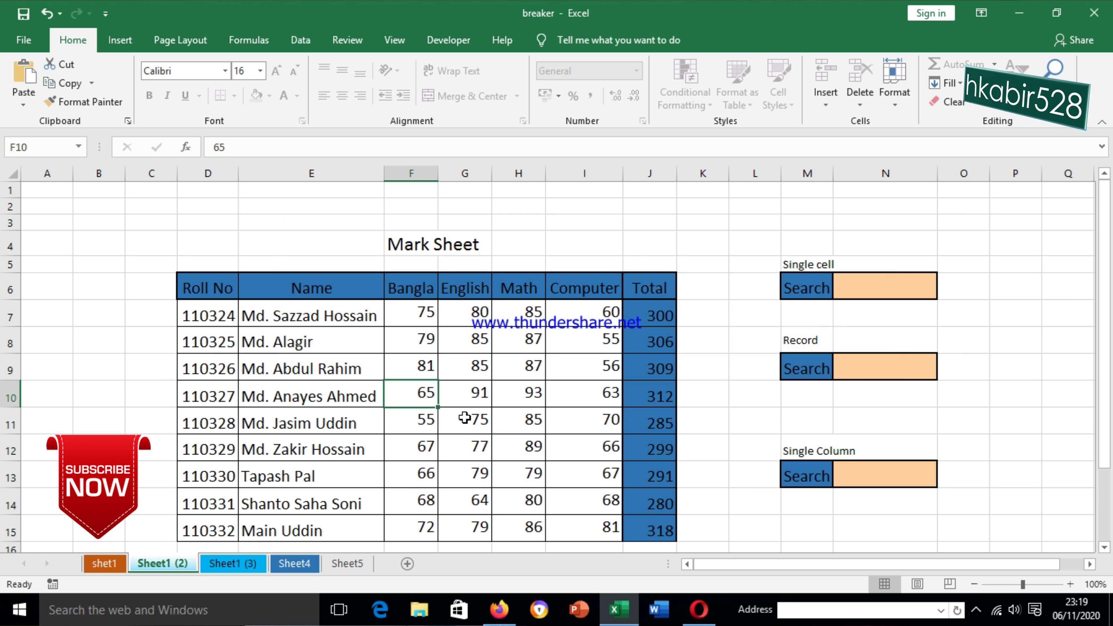
left_click_drag(217, 314, 206, 528)
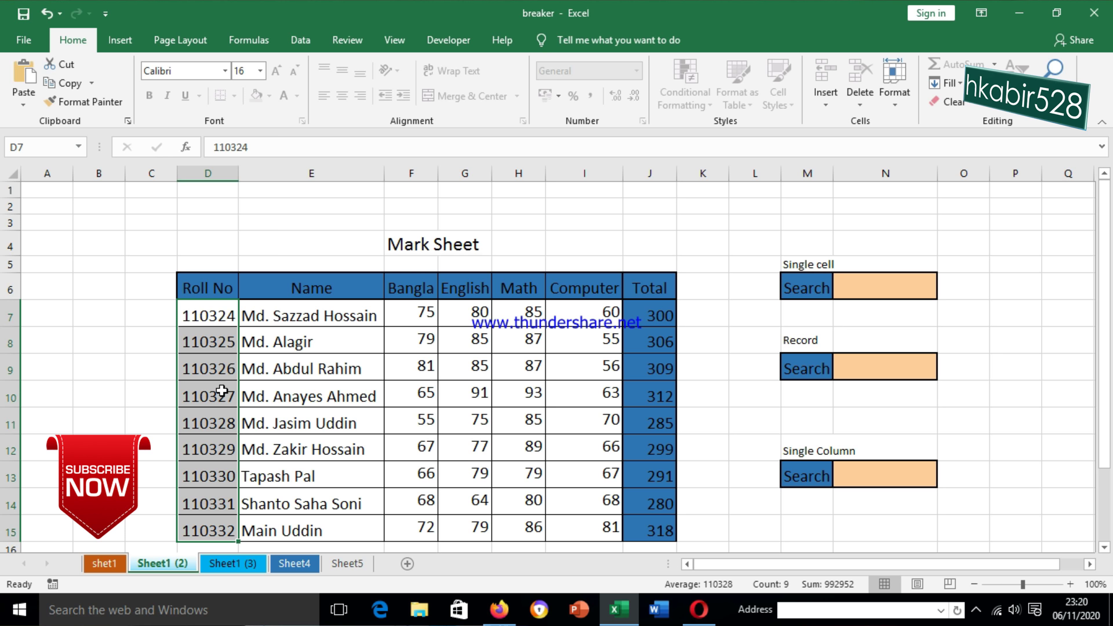
left_click_drag(421, 175, 579, 186)
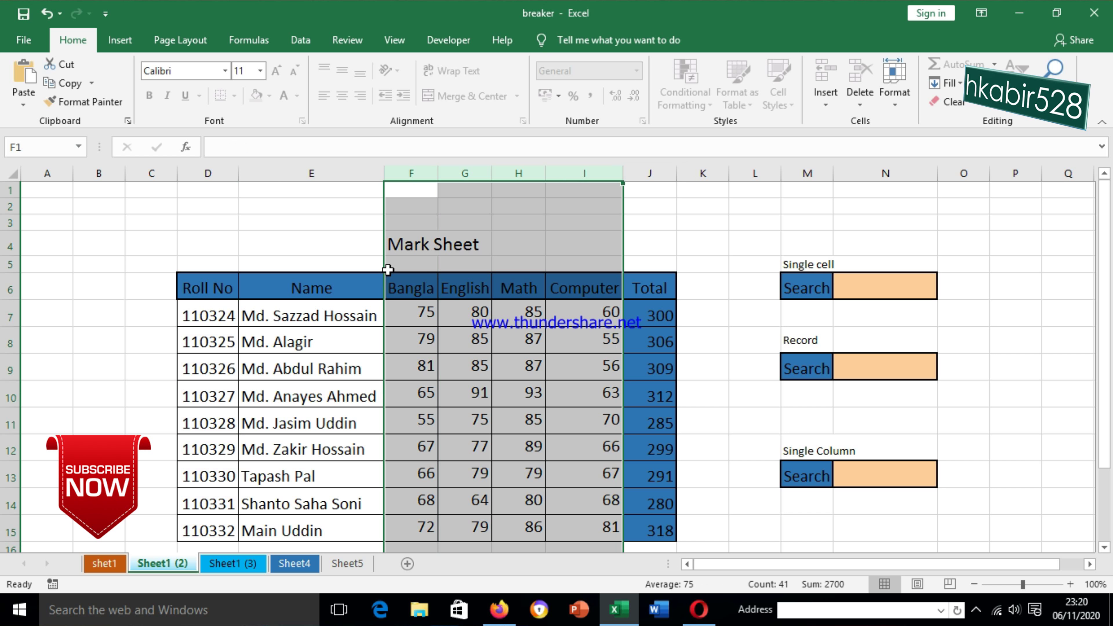
- Check which insert, delete and formatting commands are available for row 9 and column F on the protected sheet
left_click(11, 397)
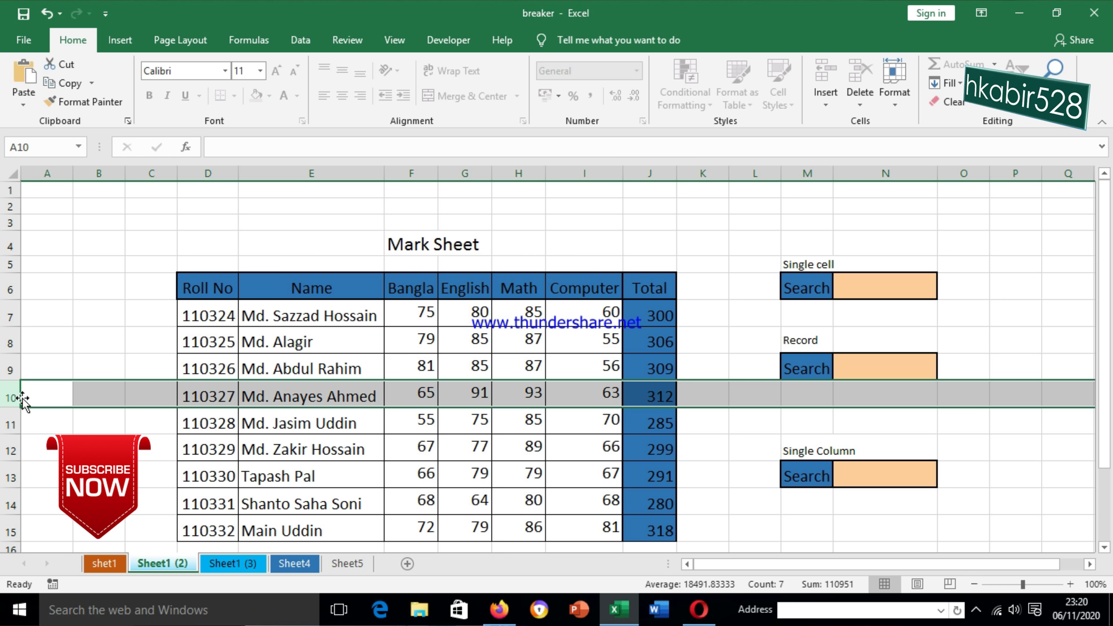
right_click(18, 370)
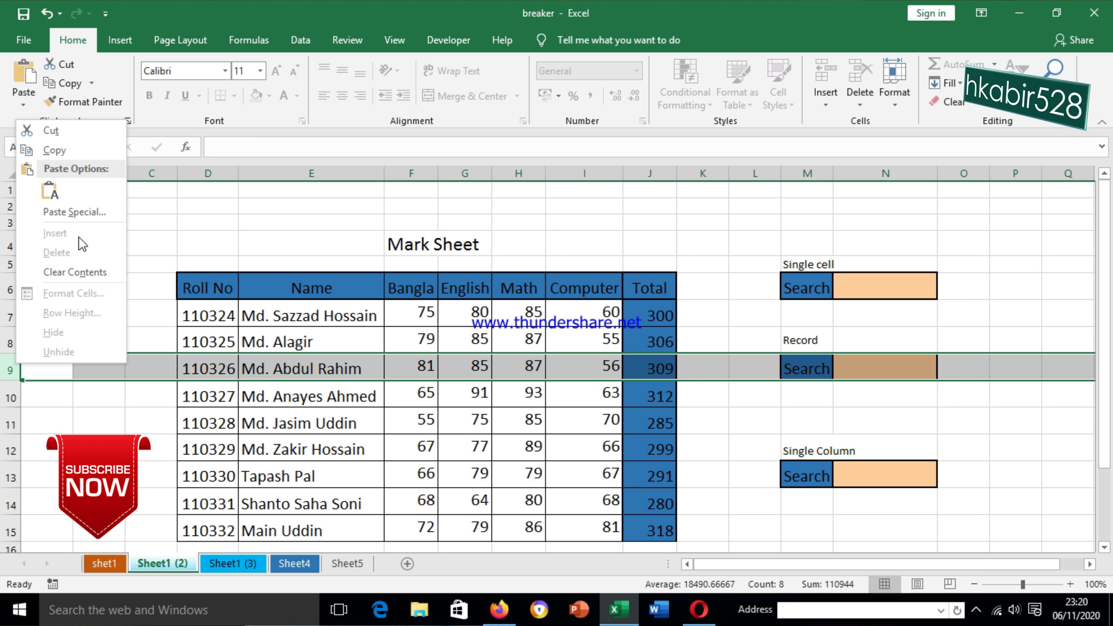
key("Escape")
left_click(412, 173)
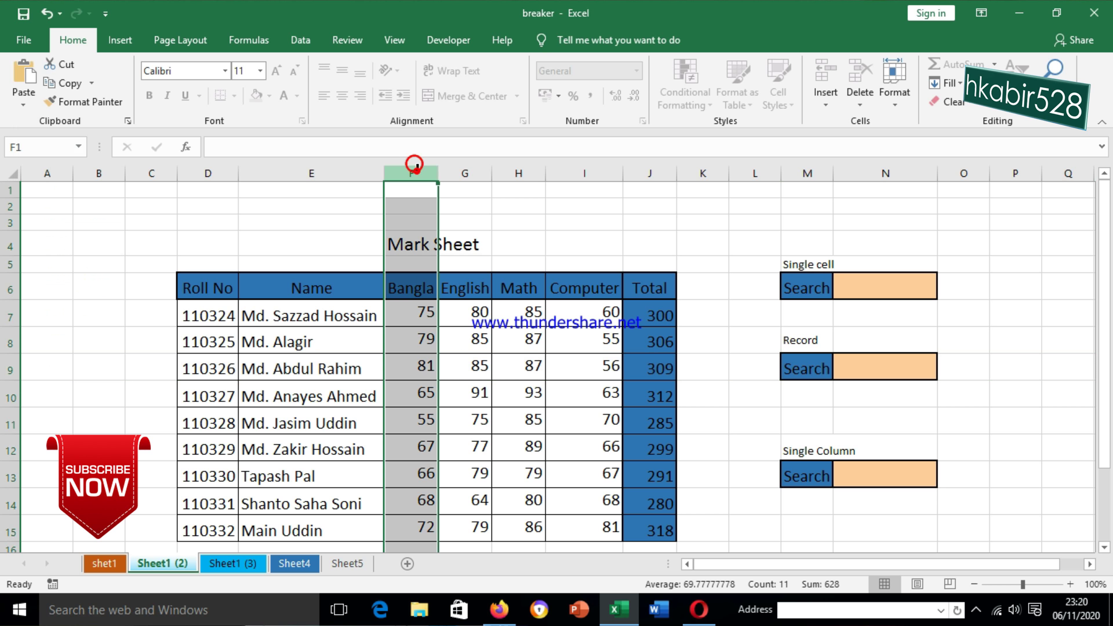
right_click(416, 173)
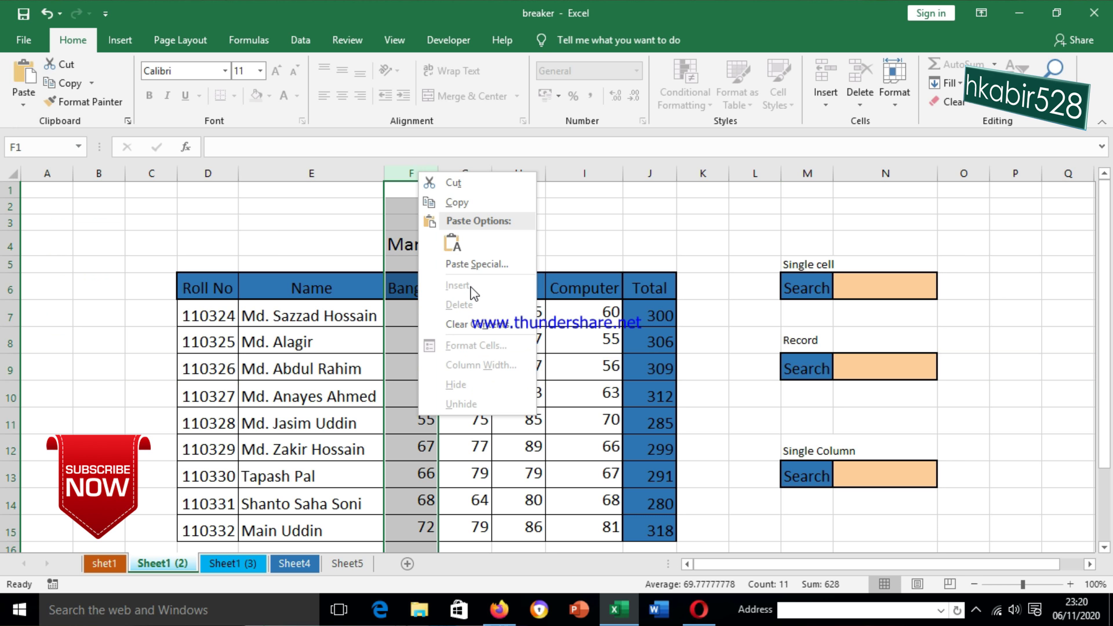
left_click(592, 347)
left_click(476, 376)
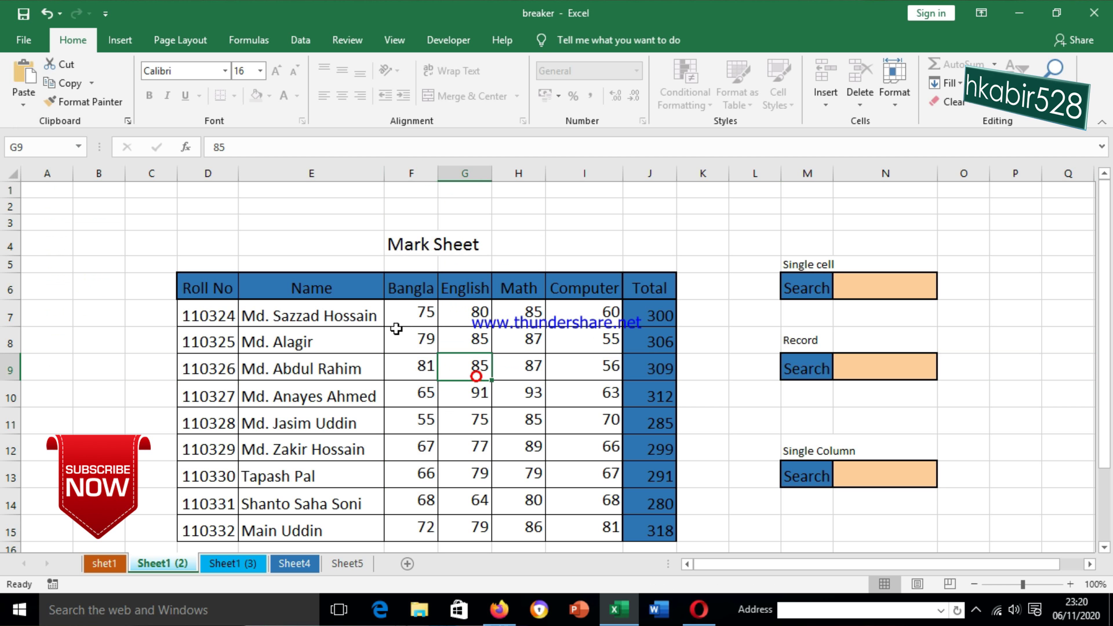
left_click_drag(421, 315, 579, 522)
scroll(439, 373, "down", 2)
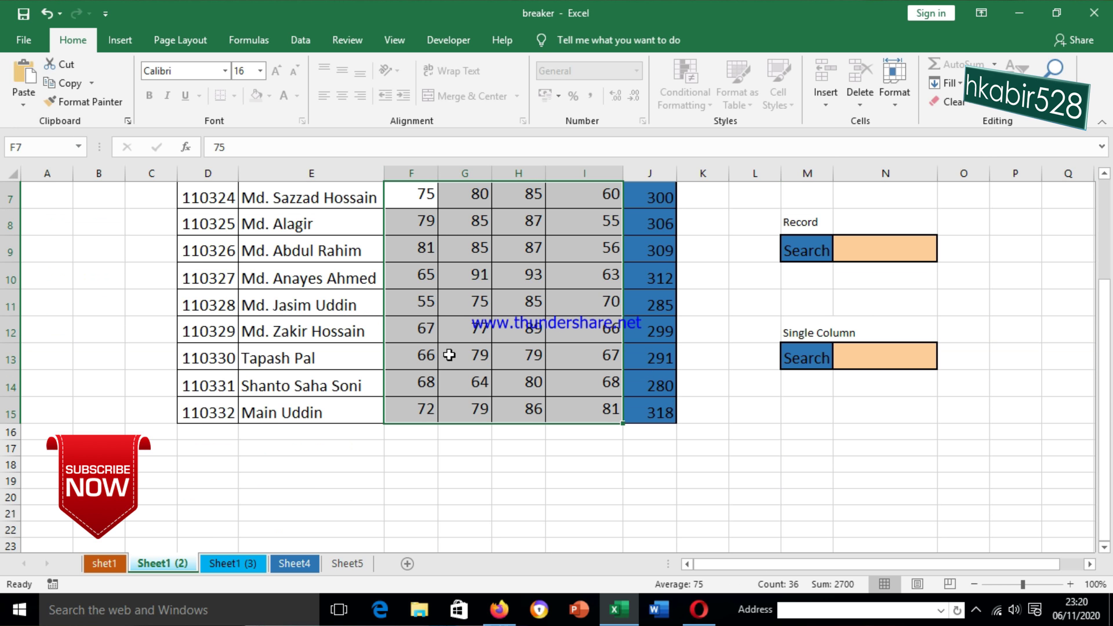
scroll(449, 353, "up", 2)
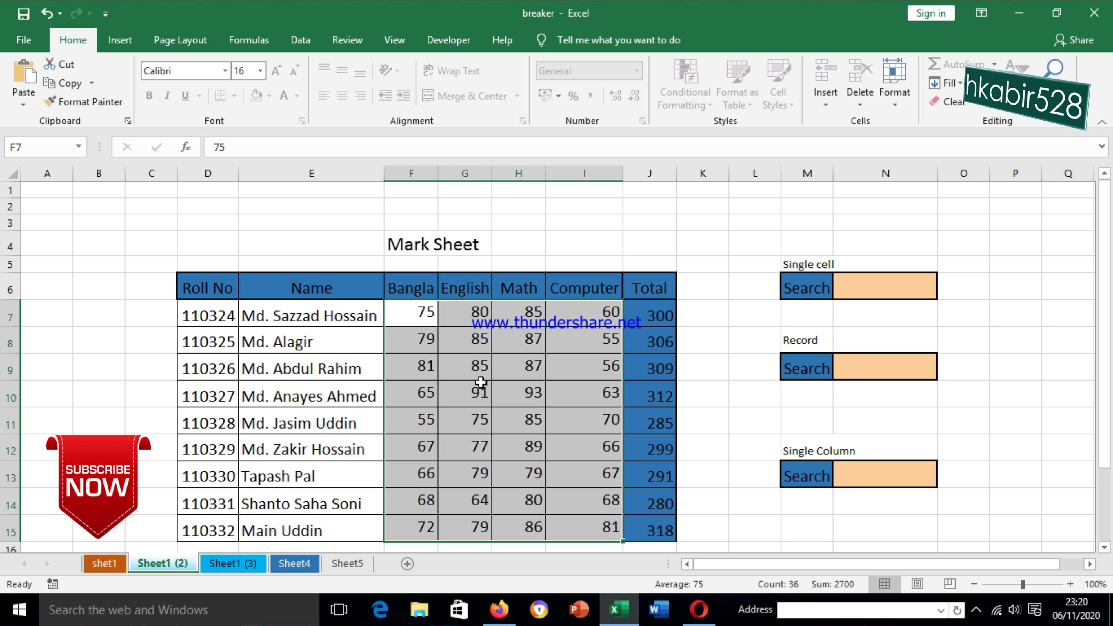
left_click(425, 386)
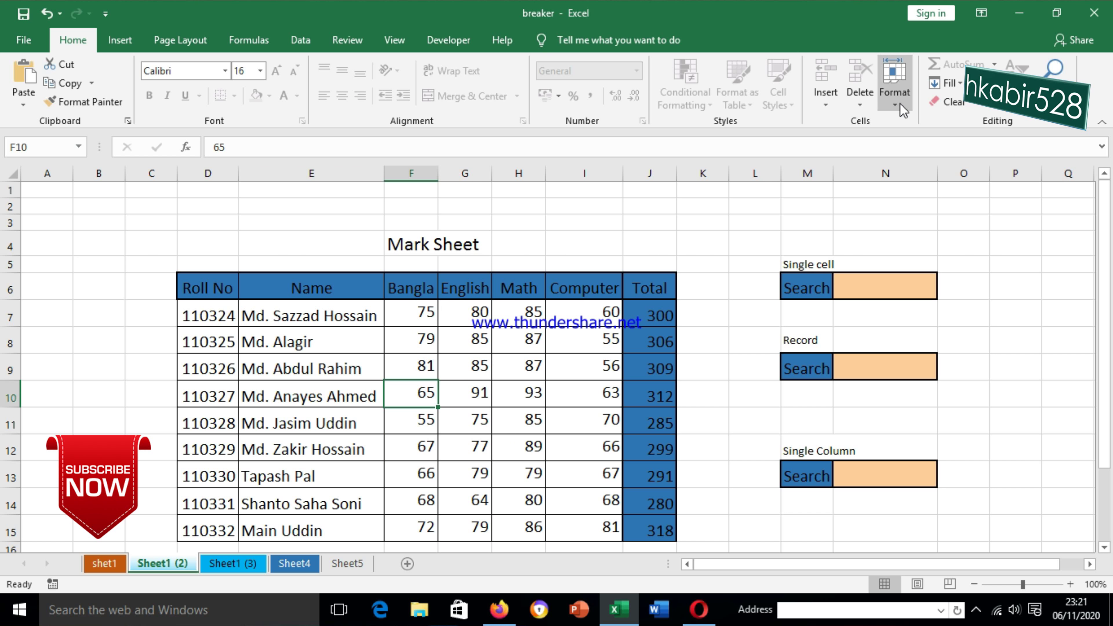
- Unprotect the sheet by entering the sheet password
left_click(903, 112)
left_click(954, 375)
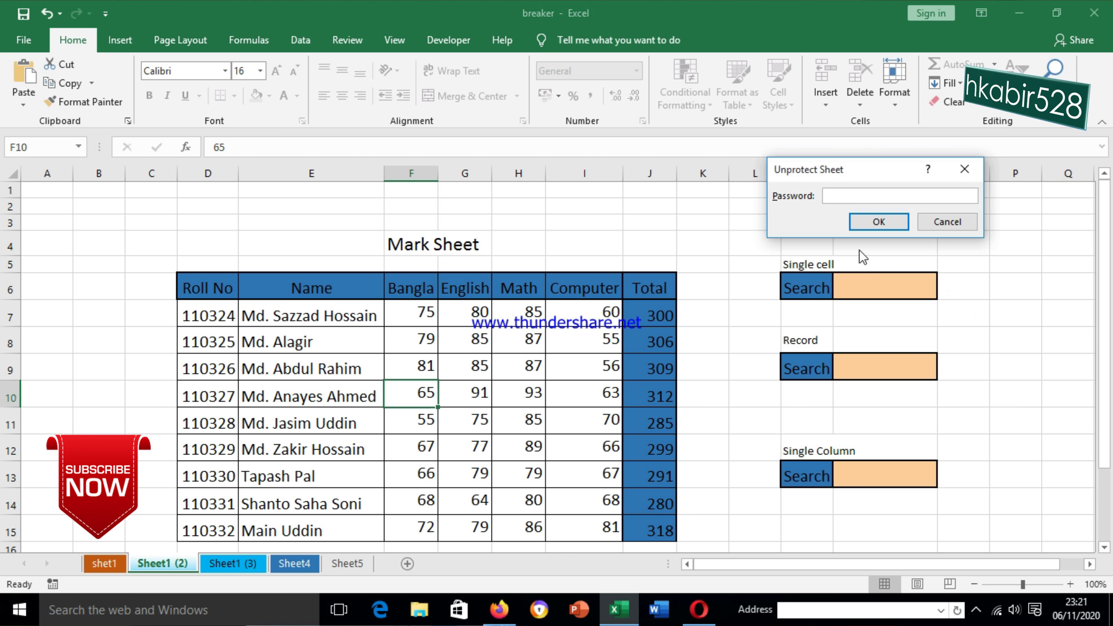
type("1")
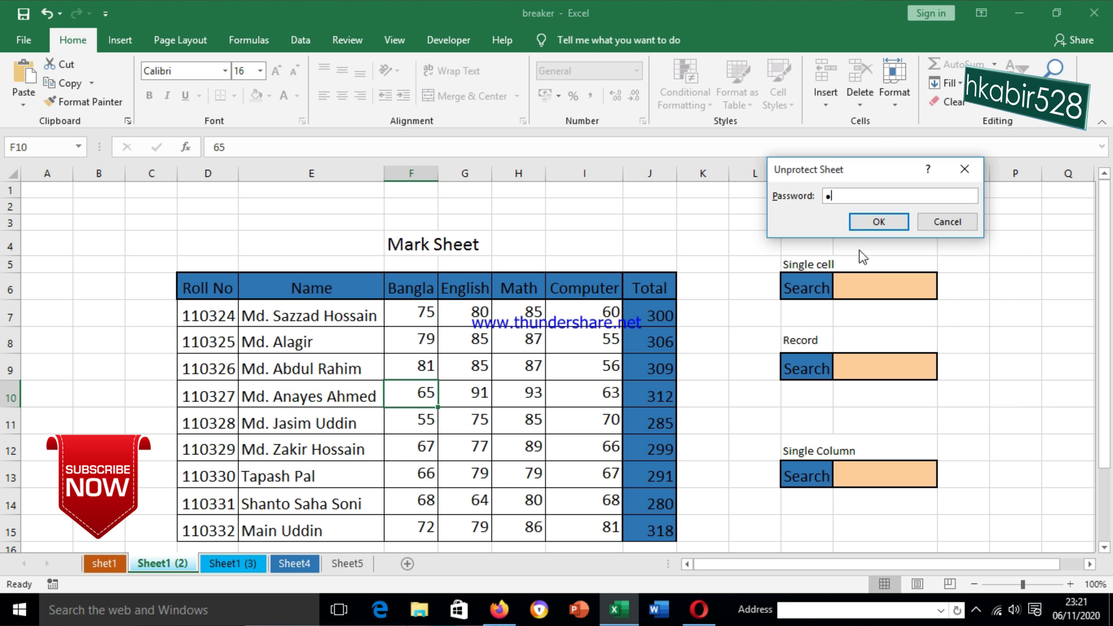
left_click(879, 222)
- Test editing on the unprotected sheet by entering 3 in E4 and [ in the name cell E8, discarding both entries
left_click(293, 329)
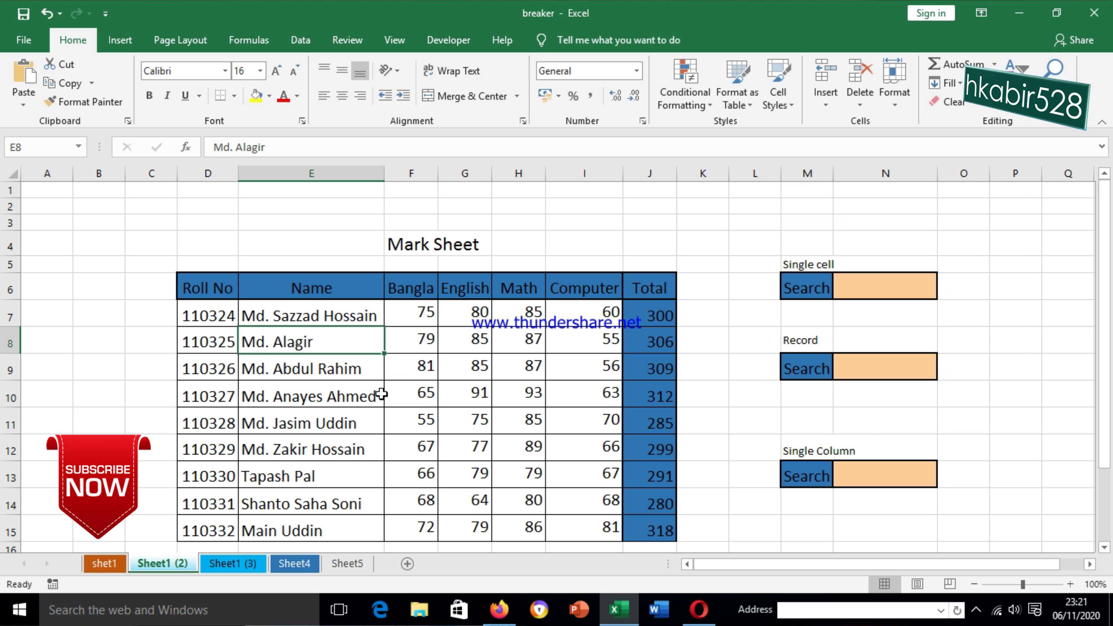
left_click(306, 239)
type("3")
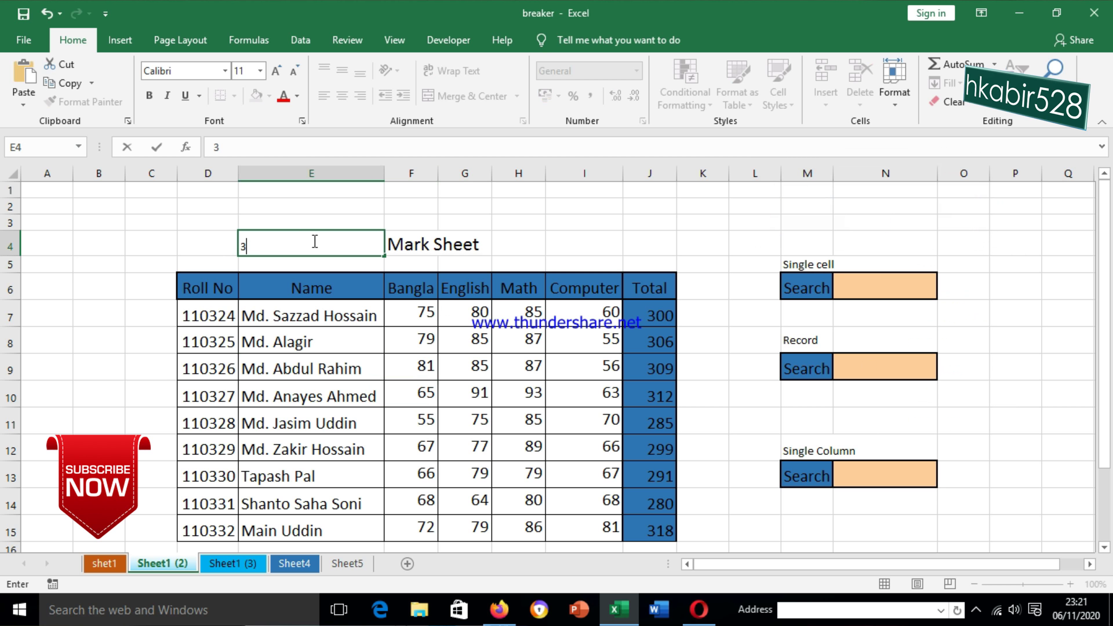
left_click(287, 389)
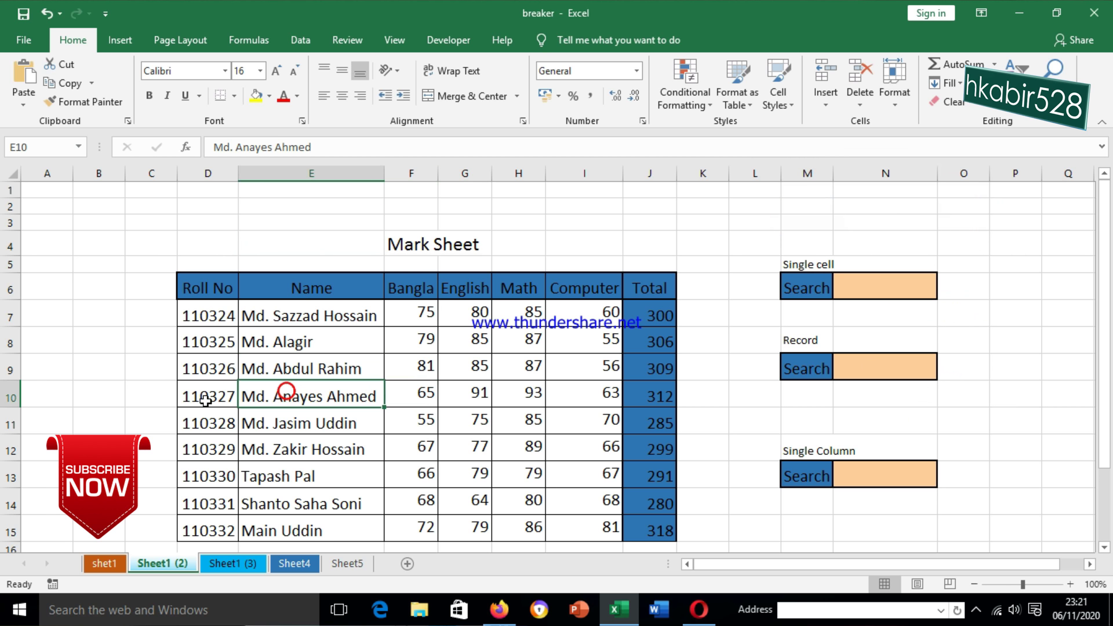
left_click(154, 372)
left_click(319, 339)
type("[")
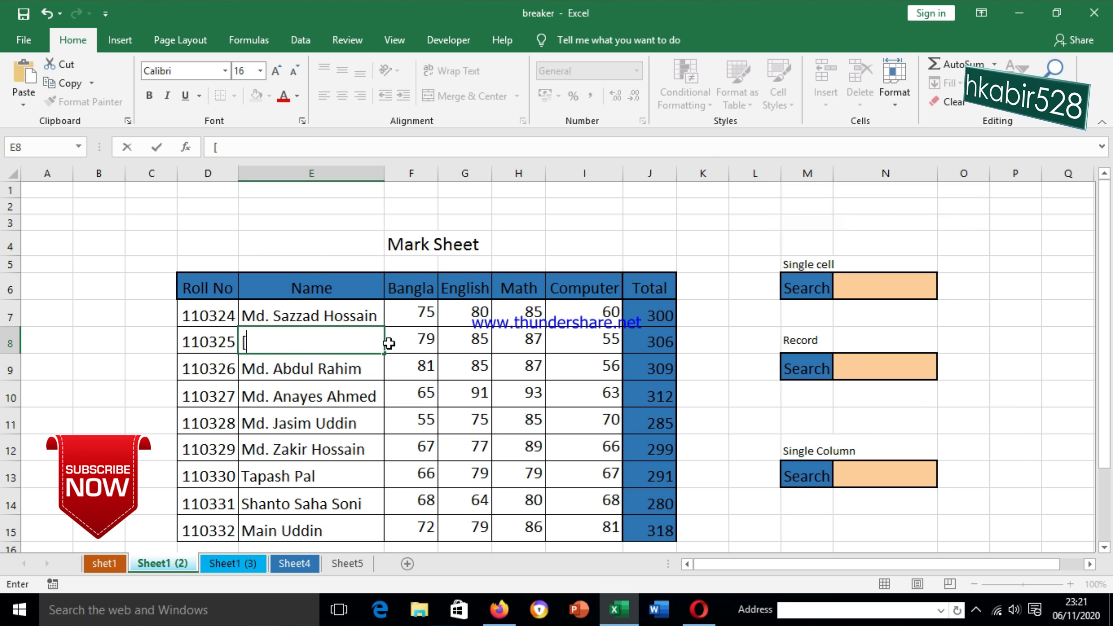
key("Escape")
left_click(360, 399)
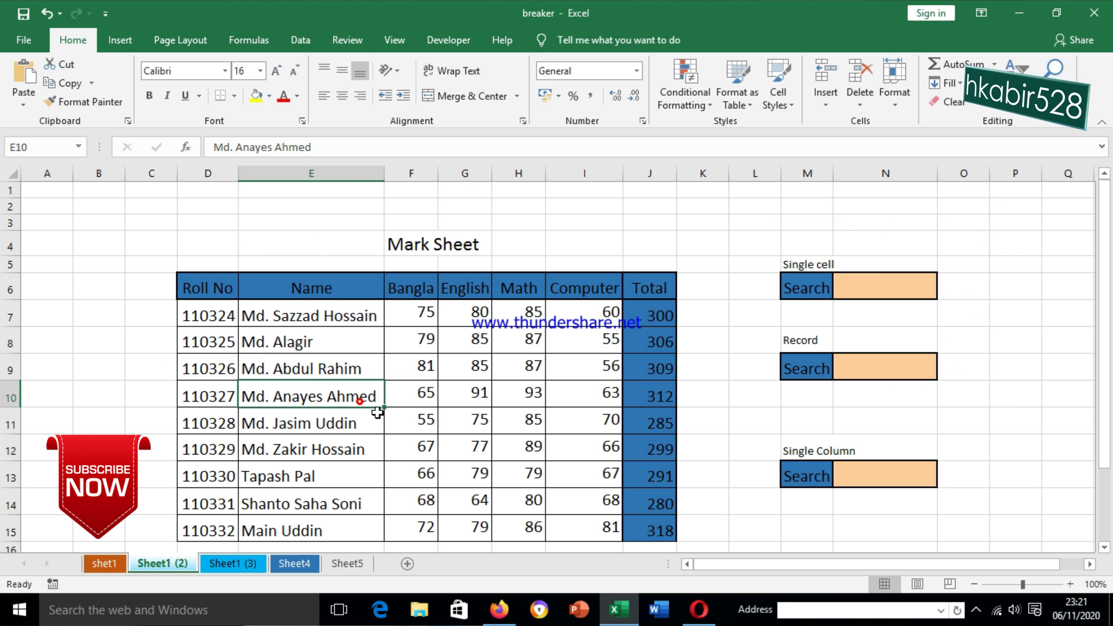
- In the sheet protection settings, allow users to format cells, insert columns and insert rows
left_click(605, 364)
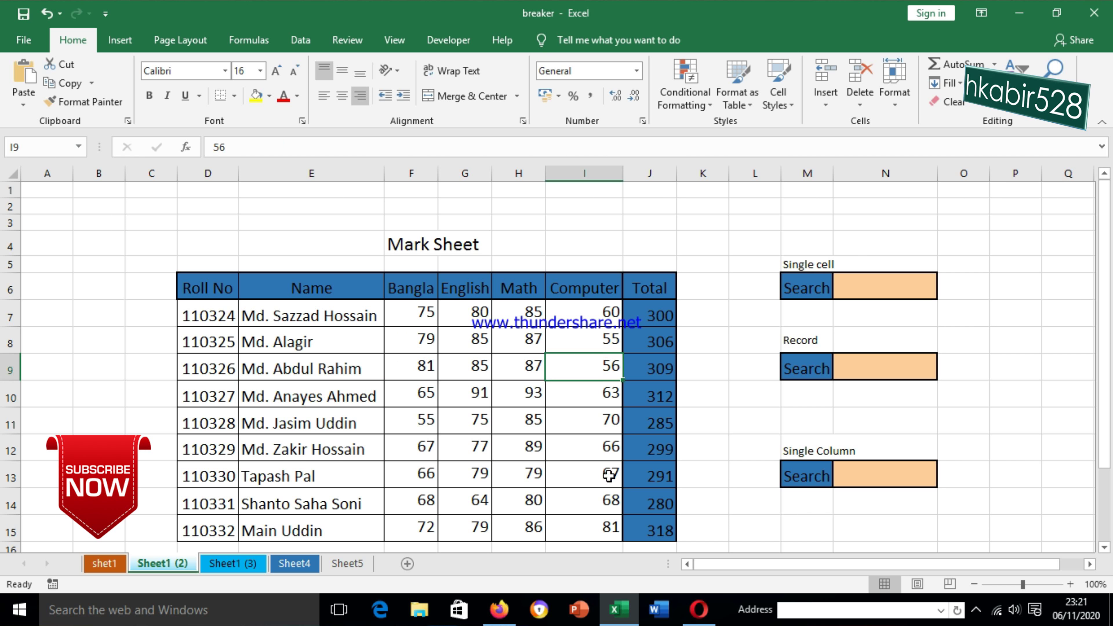
left_click(902, 105)
left_click(945, 378)
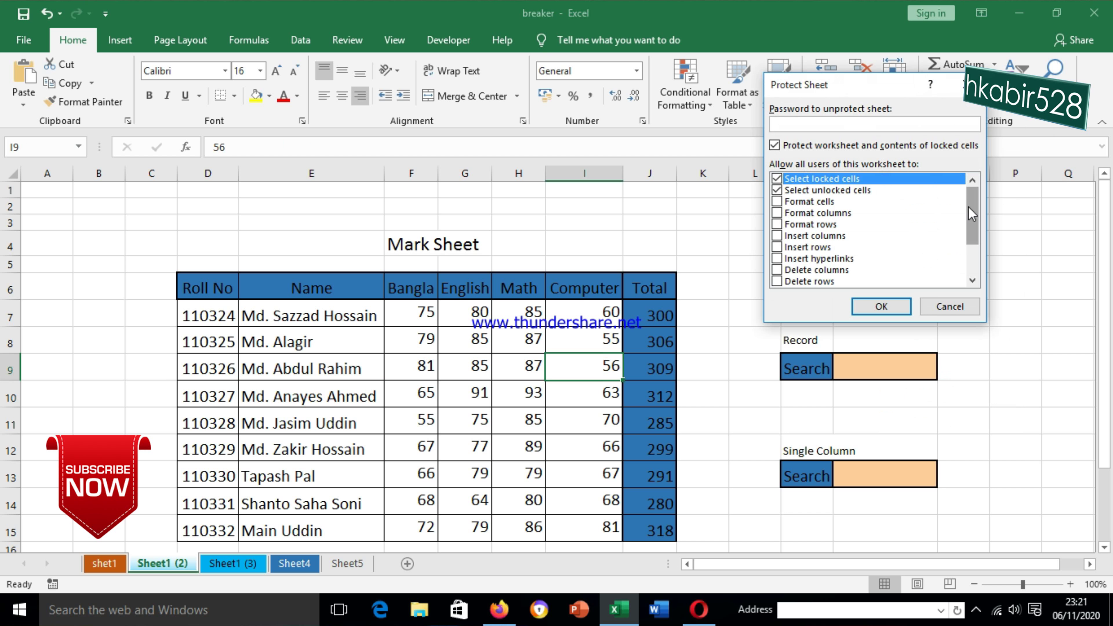
mouse_move(974, 203)
left_mouse_down()
mouse_move(971, 268)
mouse_move(972, 209)
left_mouse_up()
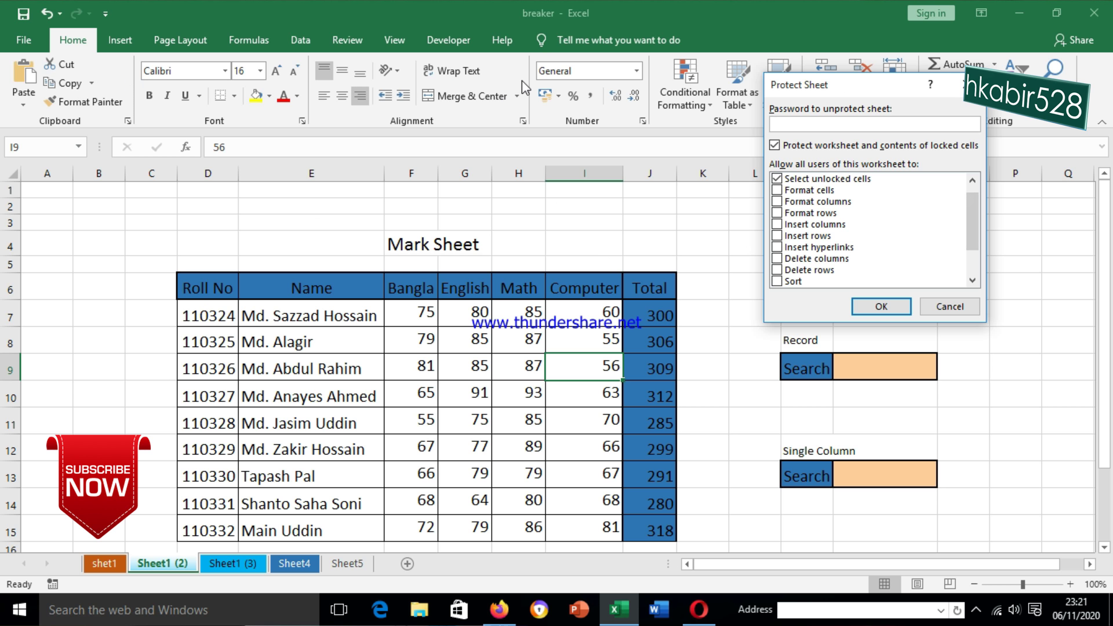
left_click(777, 191)
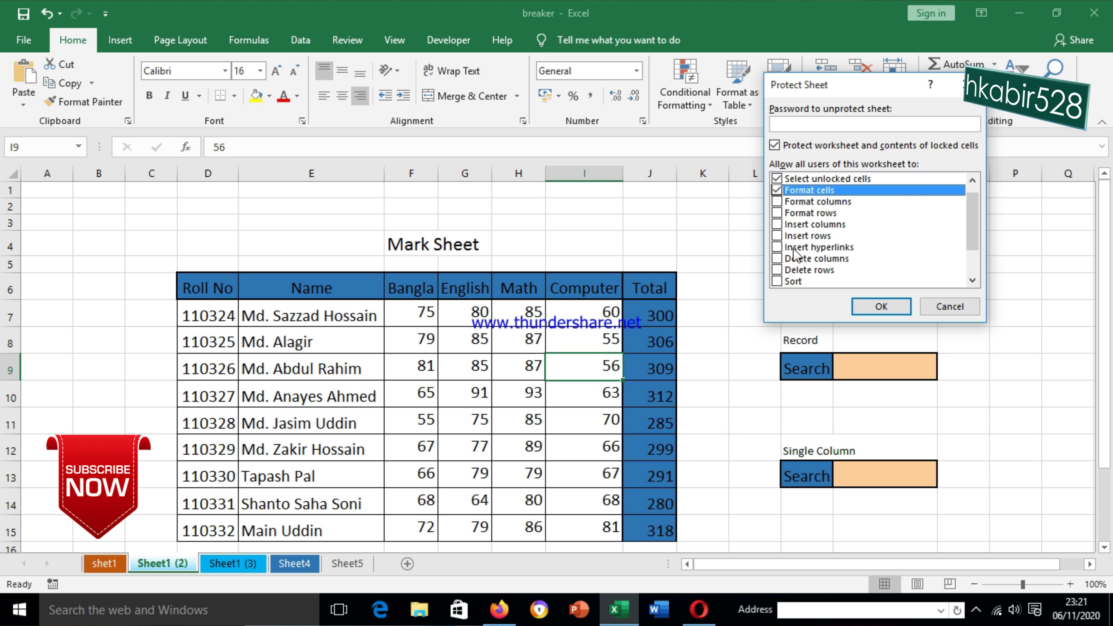
left_click(778, 225)
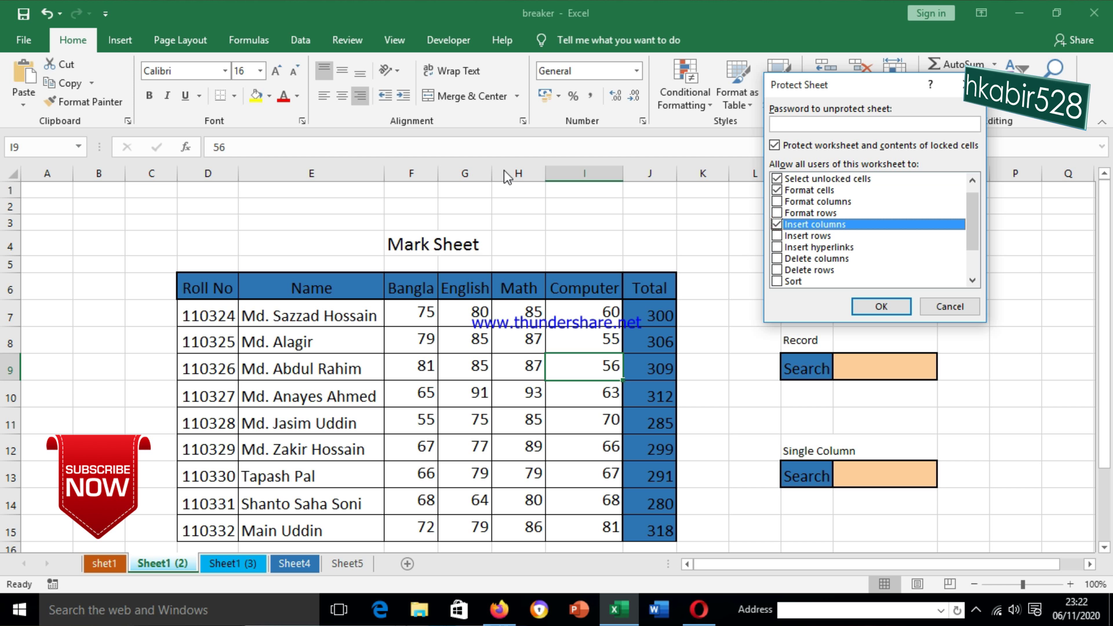
left_click(778, 236)
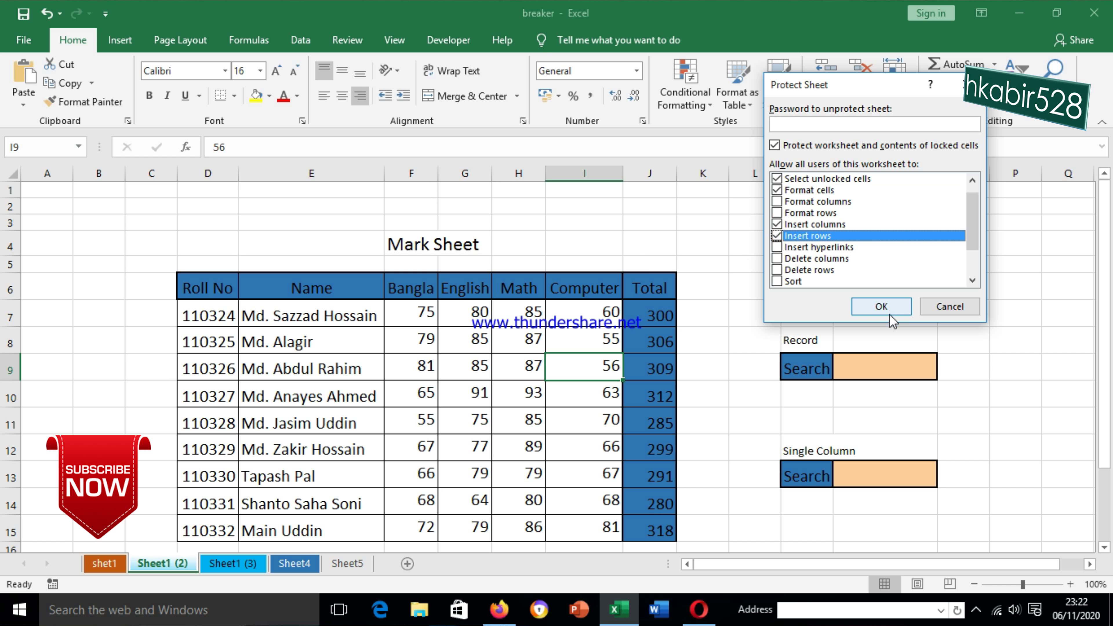
- Protect the sheet with a password, entering the sheet password and confirming it
left_click(796, 122)
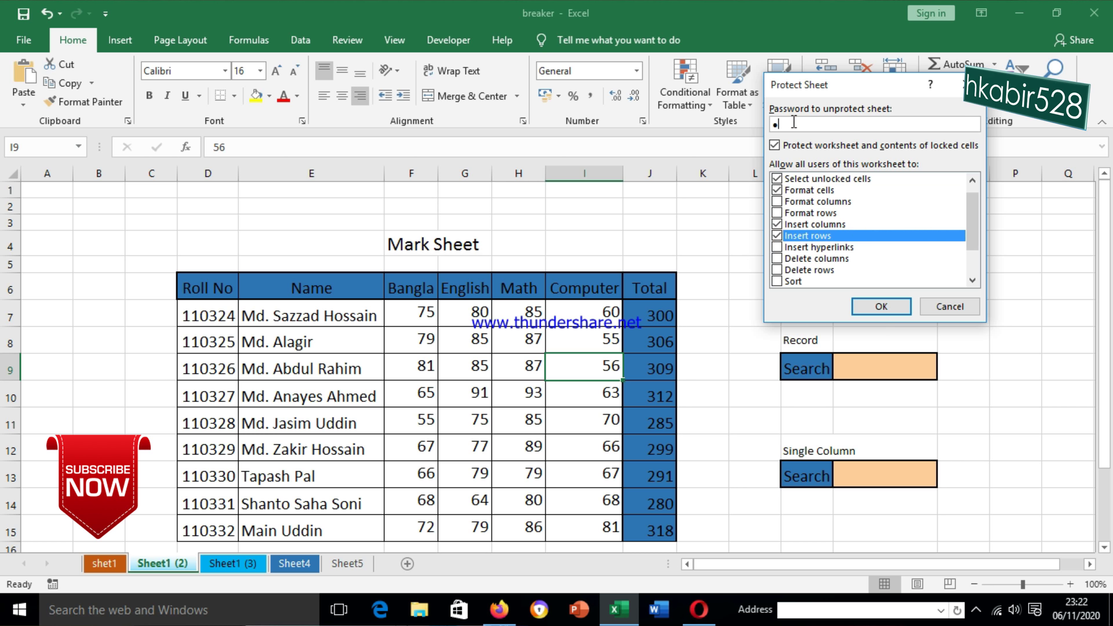
key("Return")
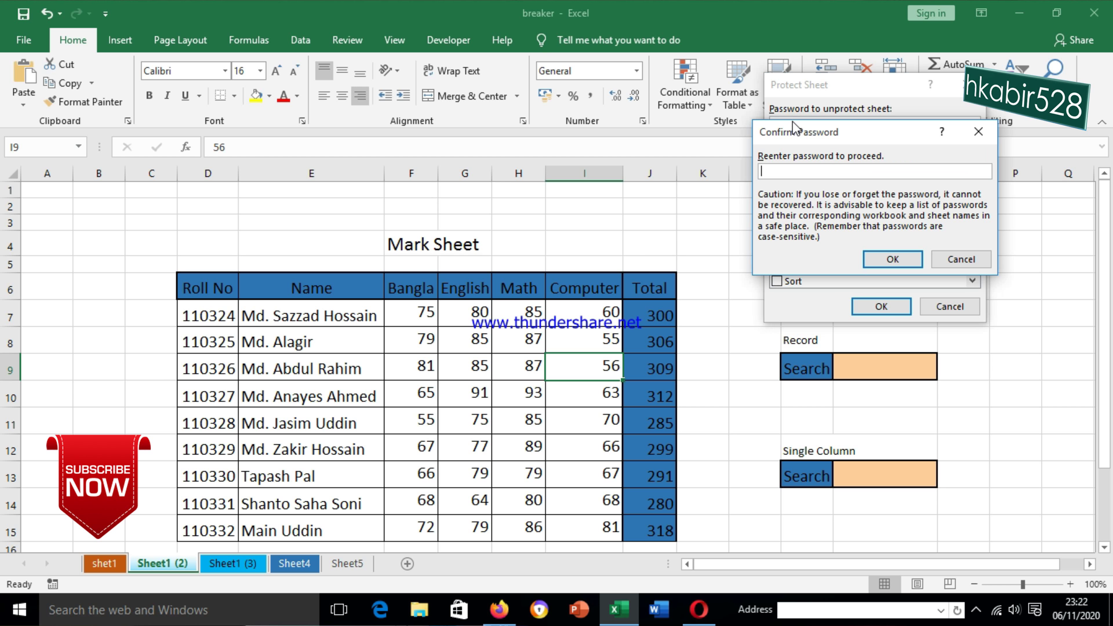
key("Return")
left_click(575, 397)
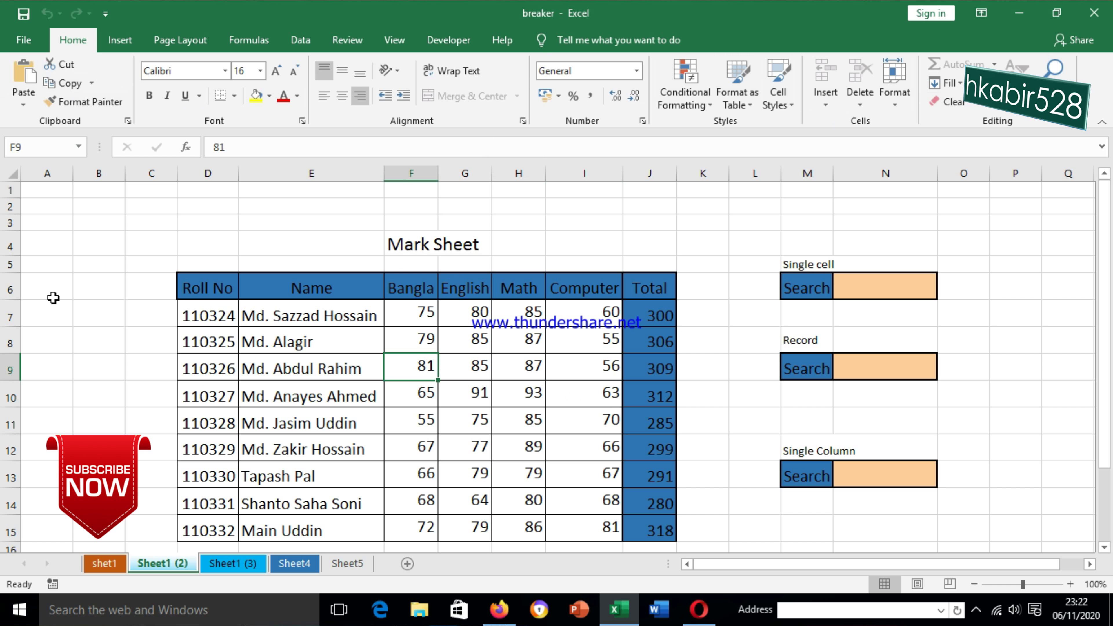
- Insert a blank row above row 10 on the protected sheet
left_click(7, 369)
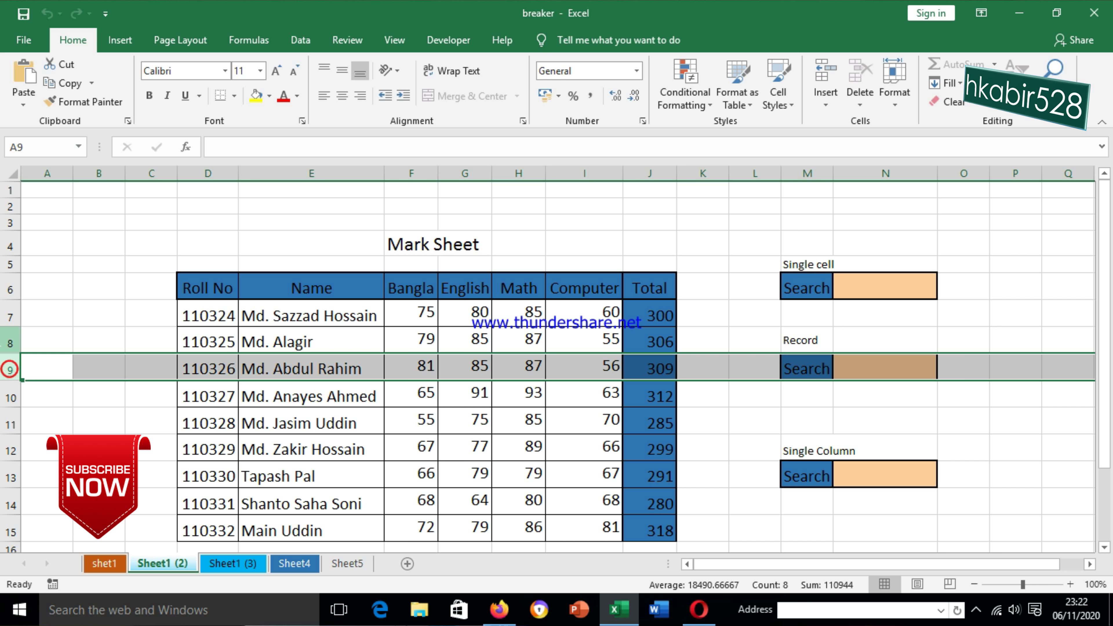
left_click(17, 393)
right_click(17, 394)
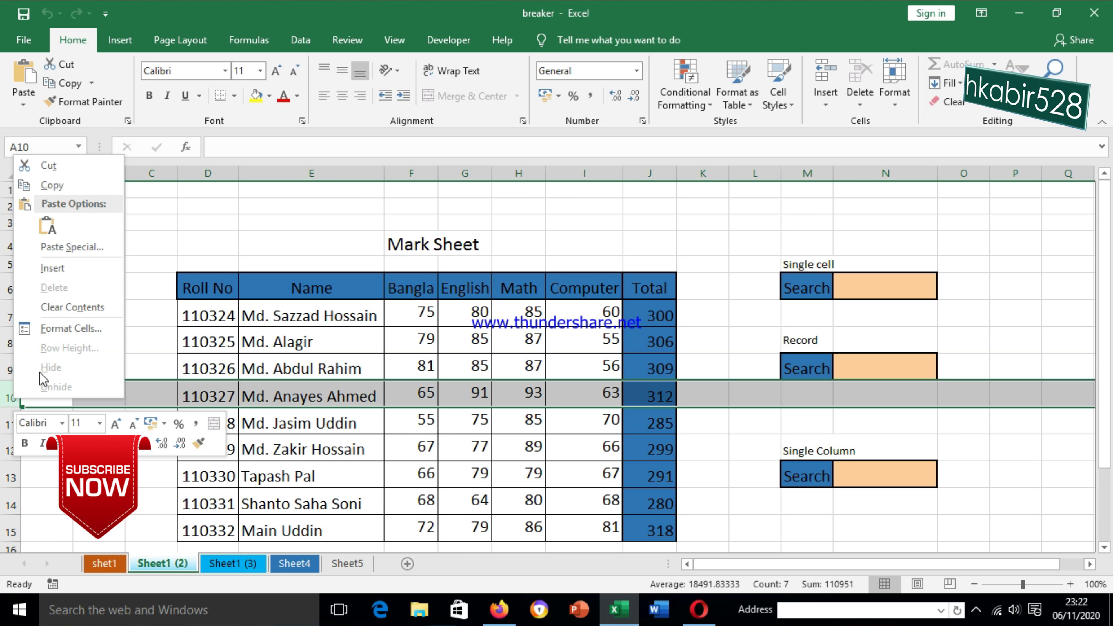
left_click(55, 268)
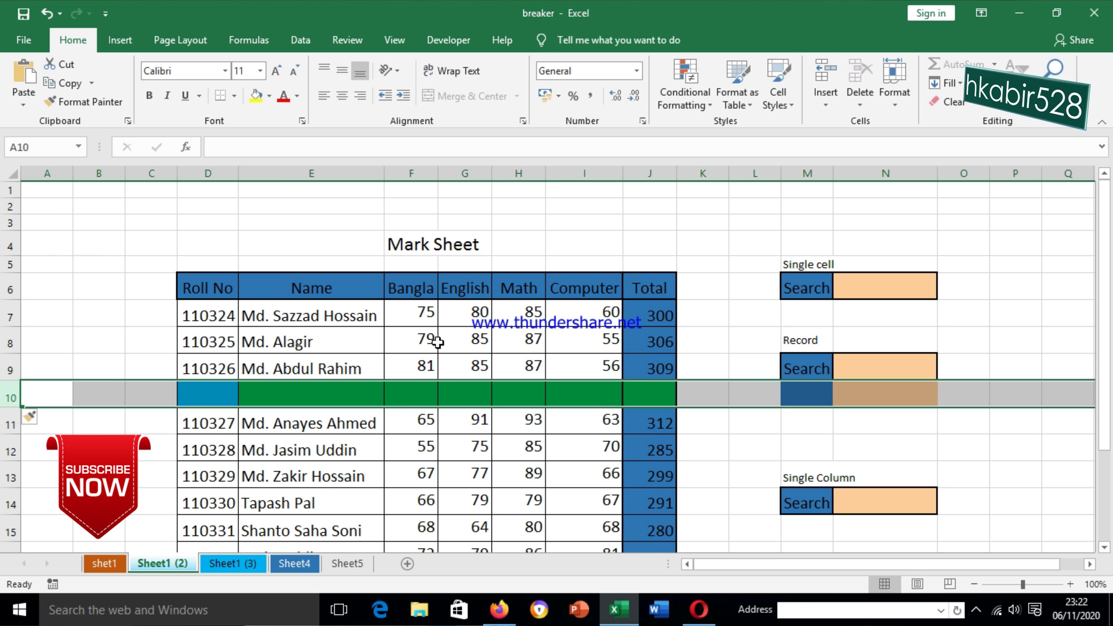
- Insert a blank column before the Bangla column on the protected sheet
left_click(425, 173)
right_click(425, 174)
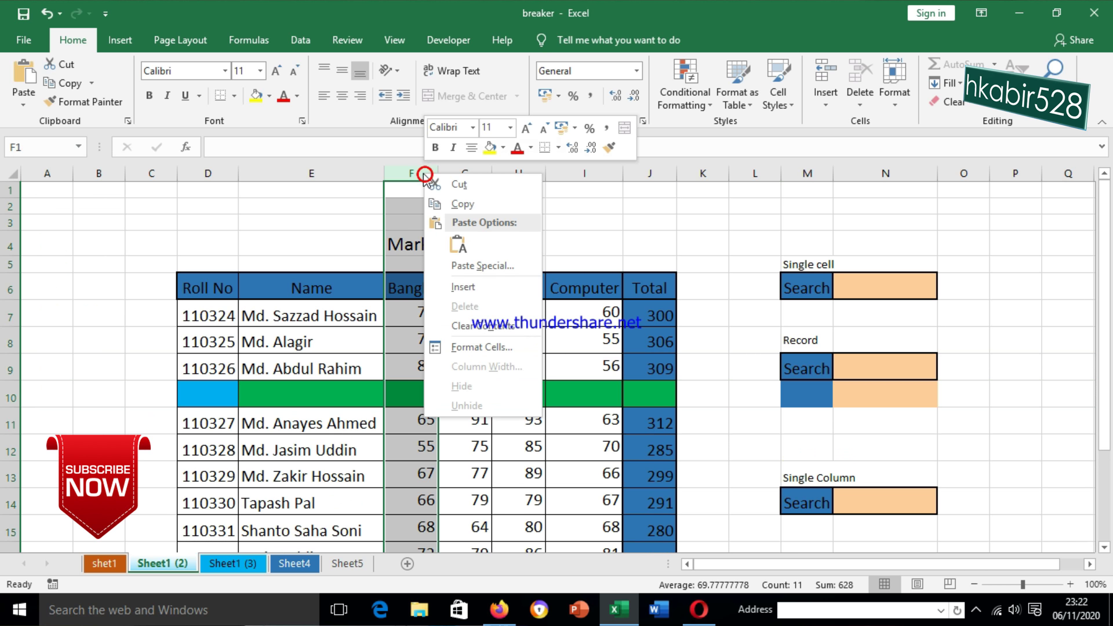
left_click(484, 295)
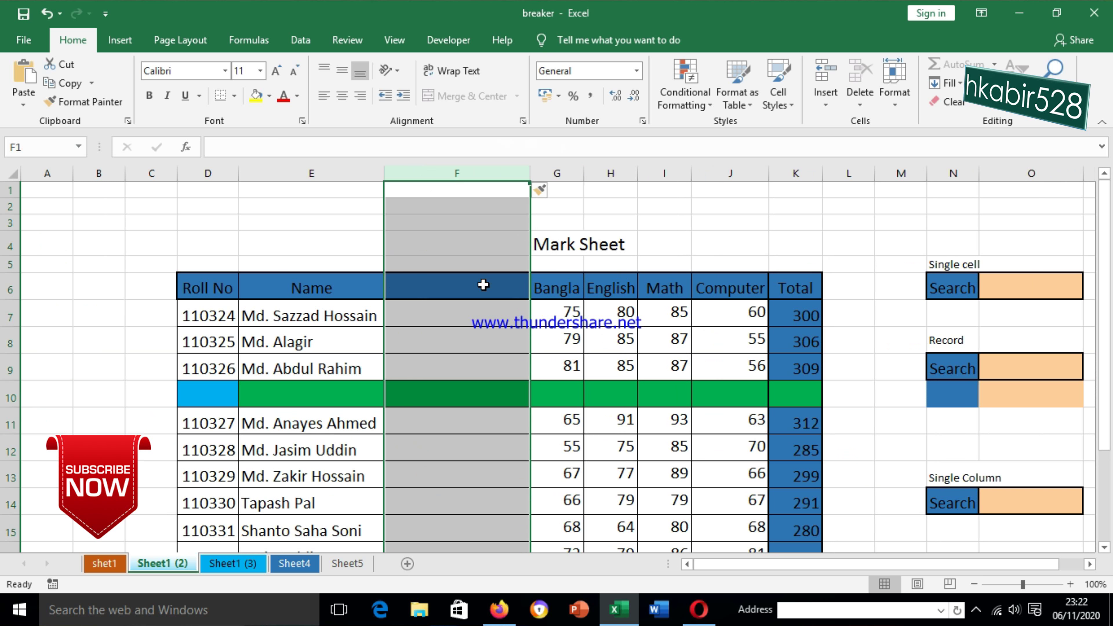
- Format the marks in G7:J16 with font size 18 and red text
left_click_drag(561, 313, 721, 499)
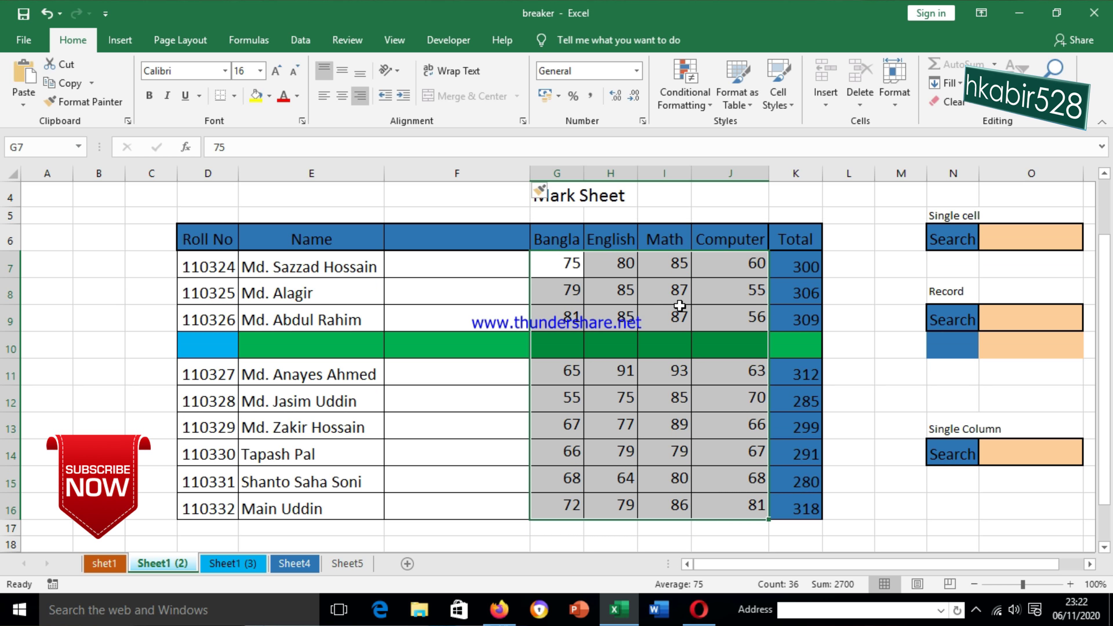
left_click(275, 72)
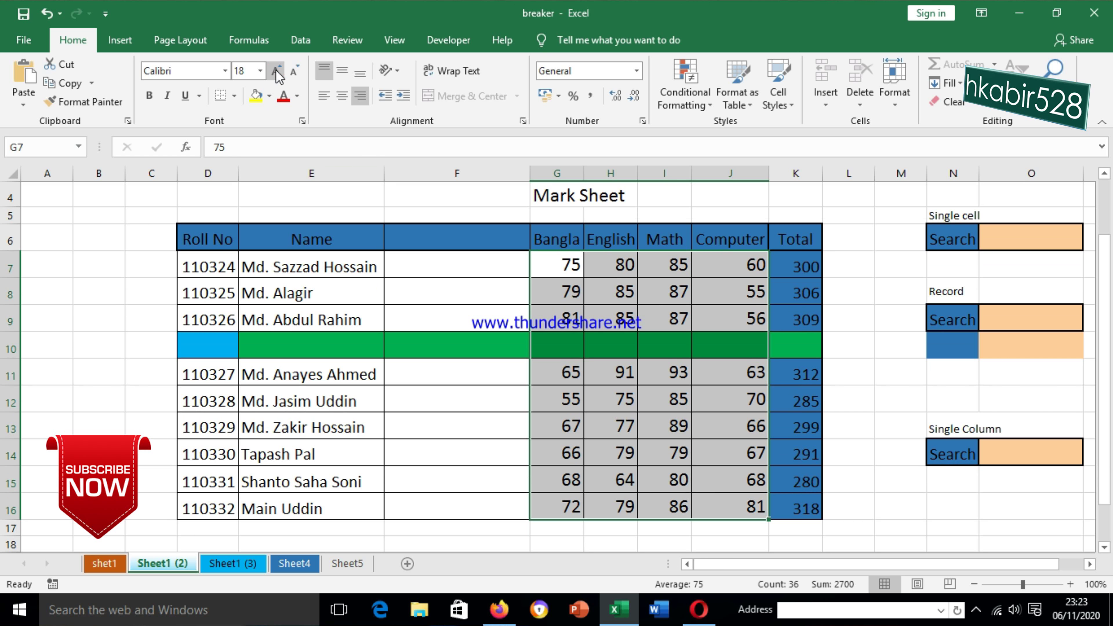
left_click(298, 96)
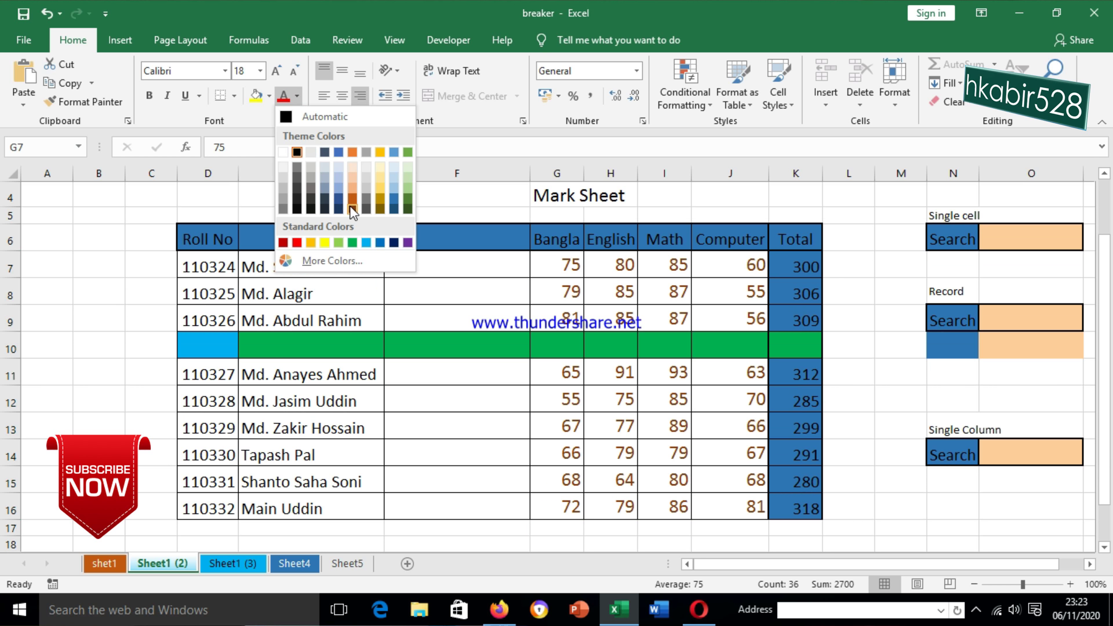
left_click(296, 242)
left_click(563, 272)
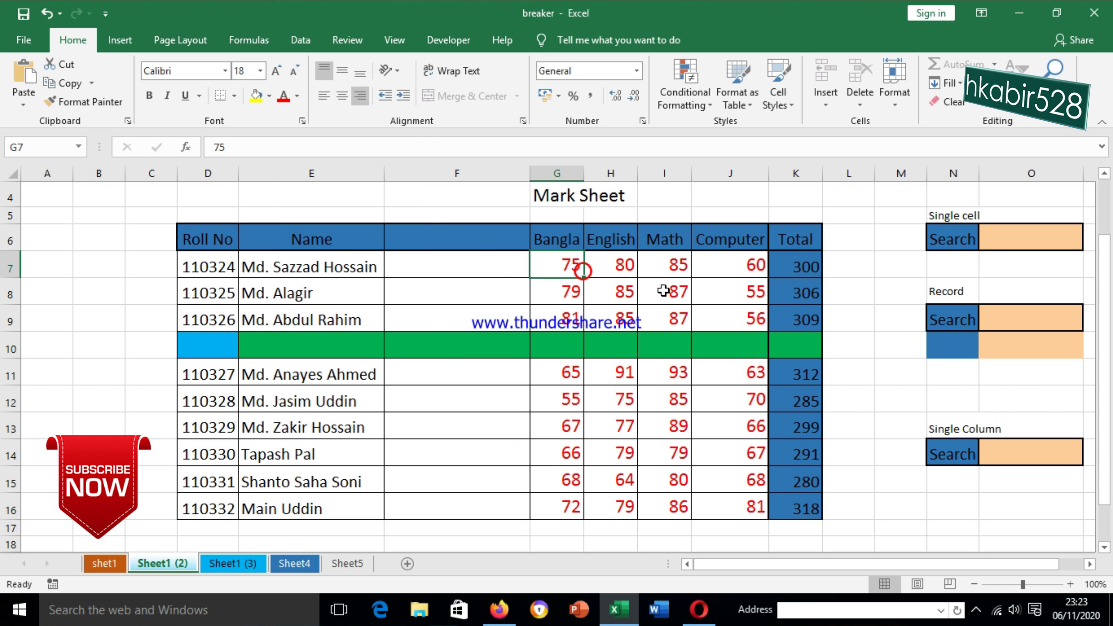
- Try to edit the student name in locked cell E12 and dismiss the protection alert
left_click_drag(565, 270, 712, 494)
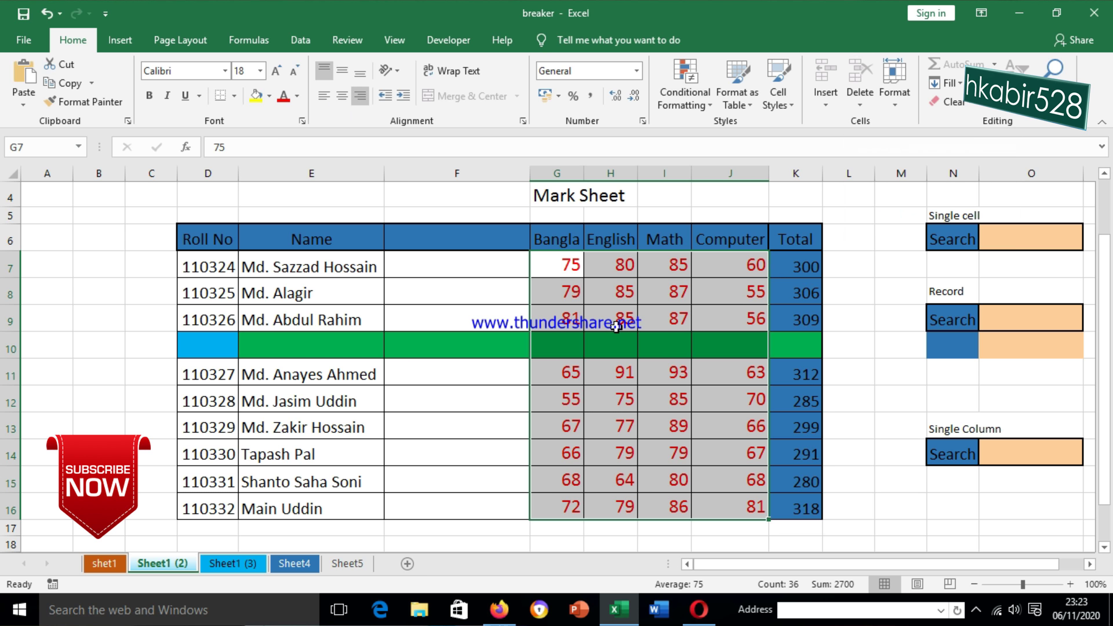
left_click(285, 270)
left_click_drag(289, 268, 307, 460)
left_click(316, 400)
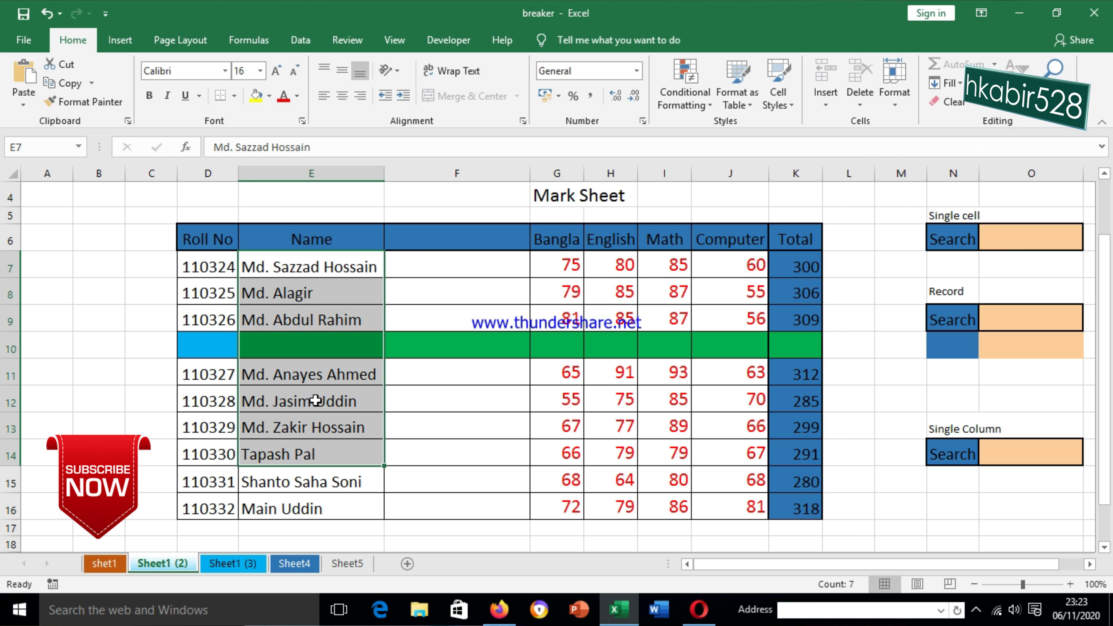
double_click(340, 404)
left_click(551, 346)
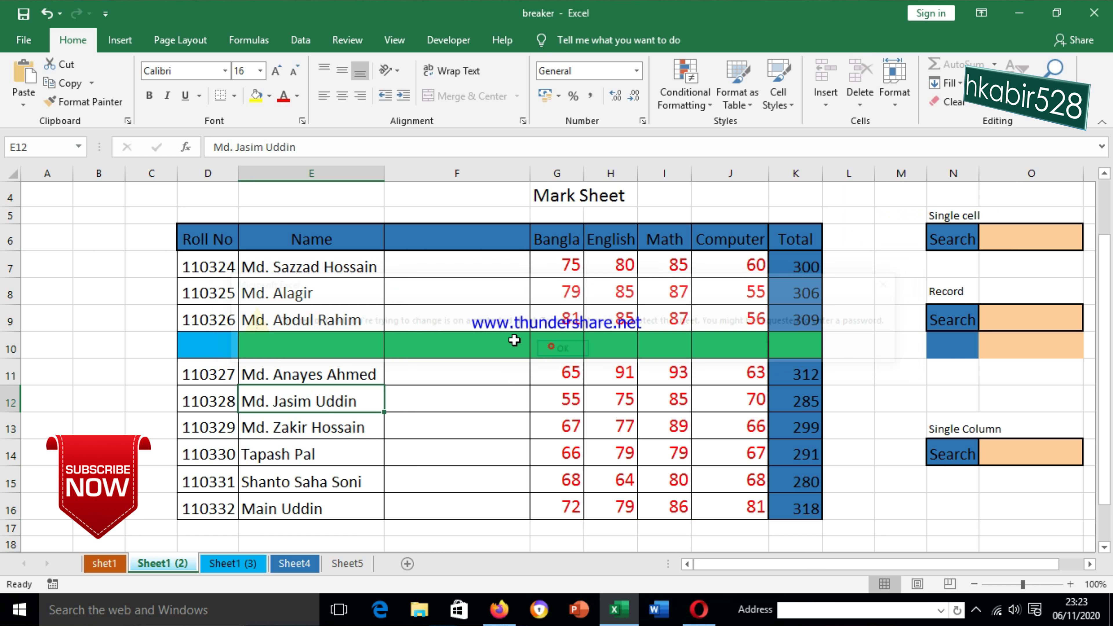
- Format the student names in E7:E16 with a yellow fill and blue text, keeping font size 16
left_click_drag(307, 265, 316, 497)
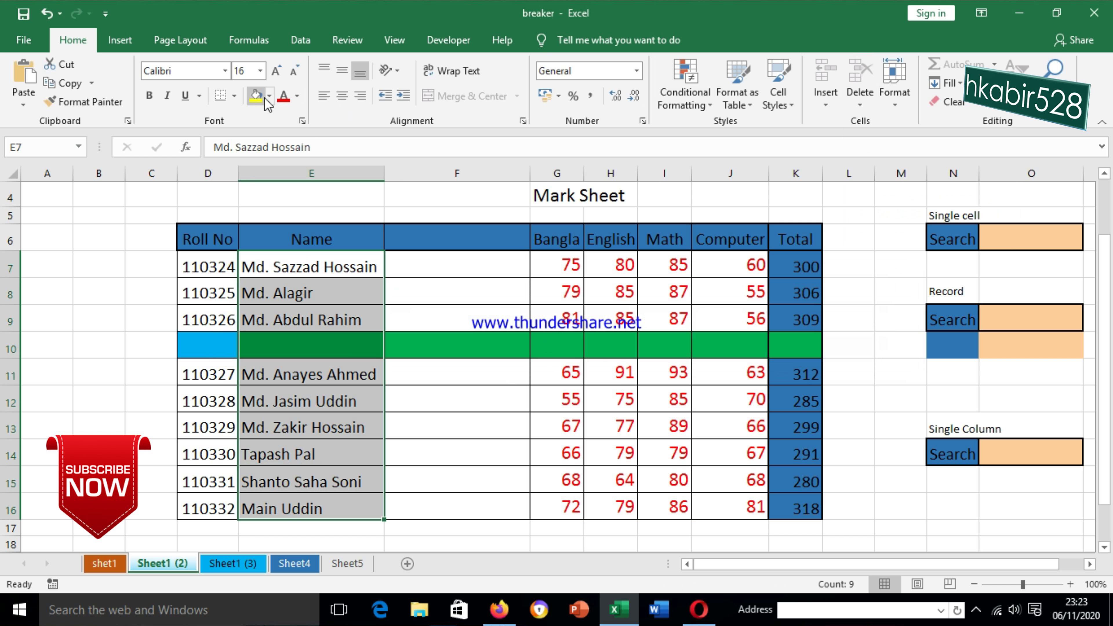
left_click(276, 71)
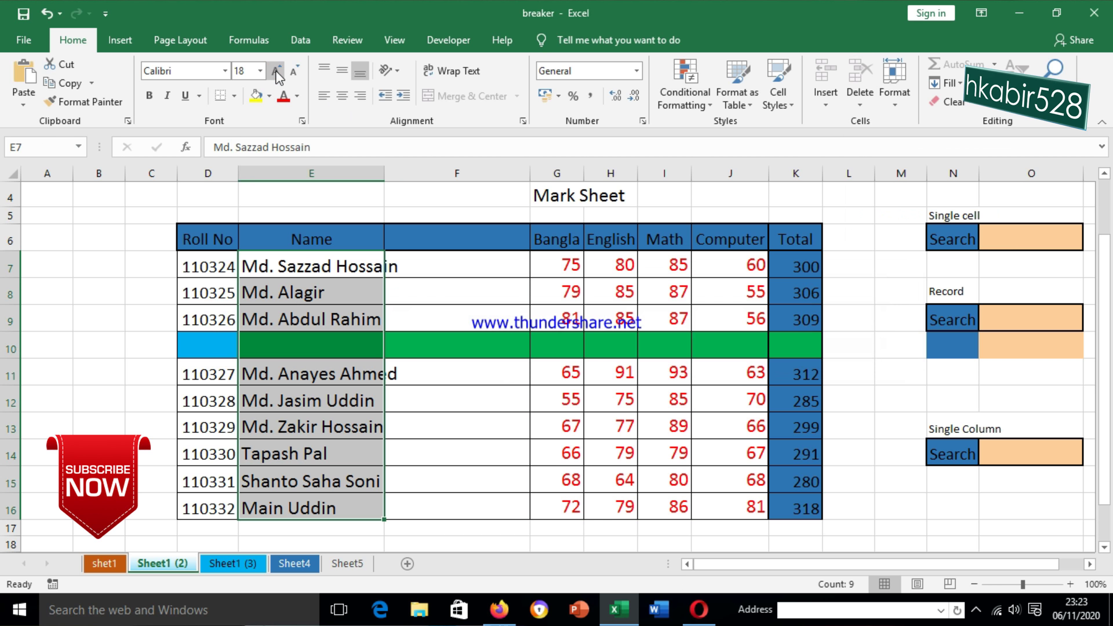
left_click(294, 70)
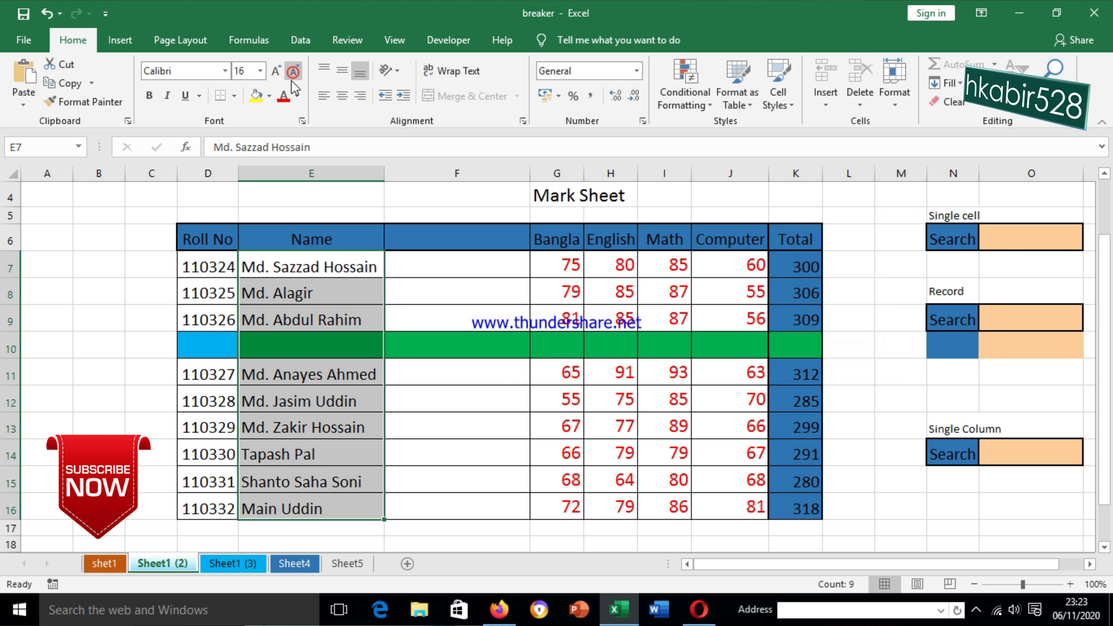
left_click(253, 97)
left_click(297, 95)
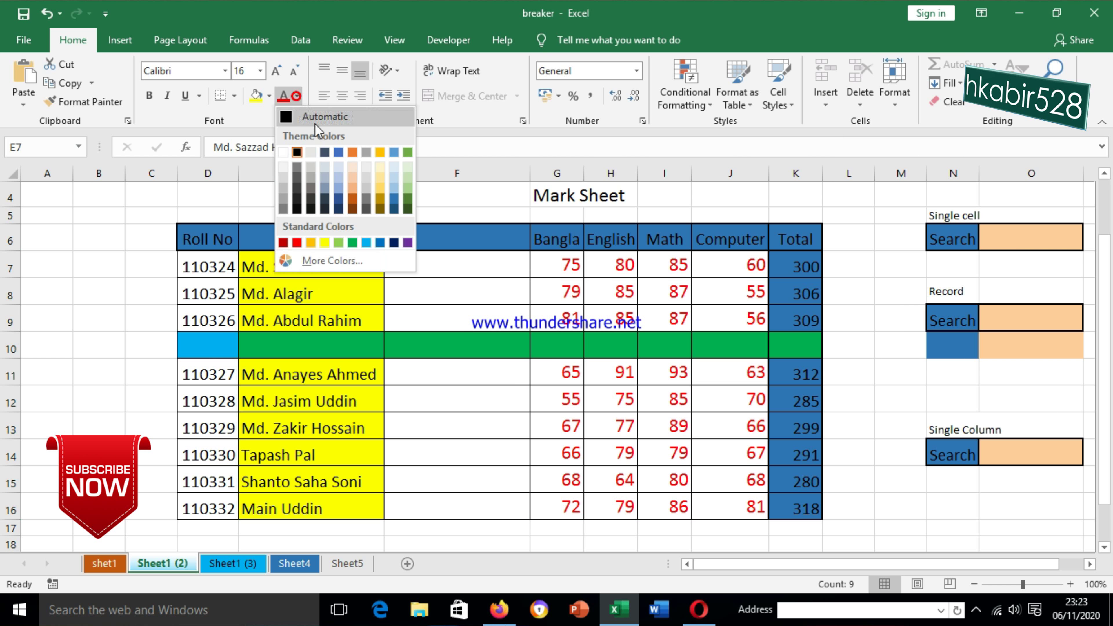
left_click(393, 199)
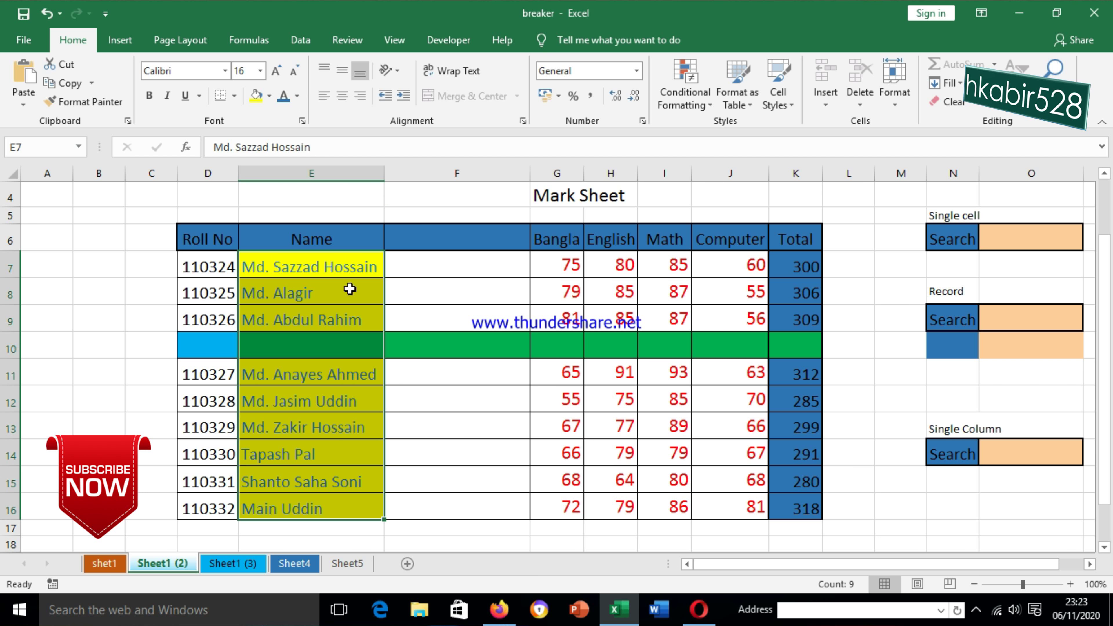
- Undo all the test formatting of names and marks along with the inserted column and row
left_click(336, 309)
key("ctrl+z")
key("ctrl+z")
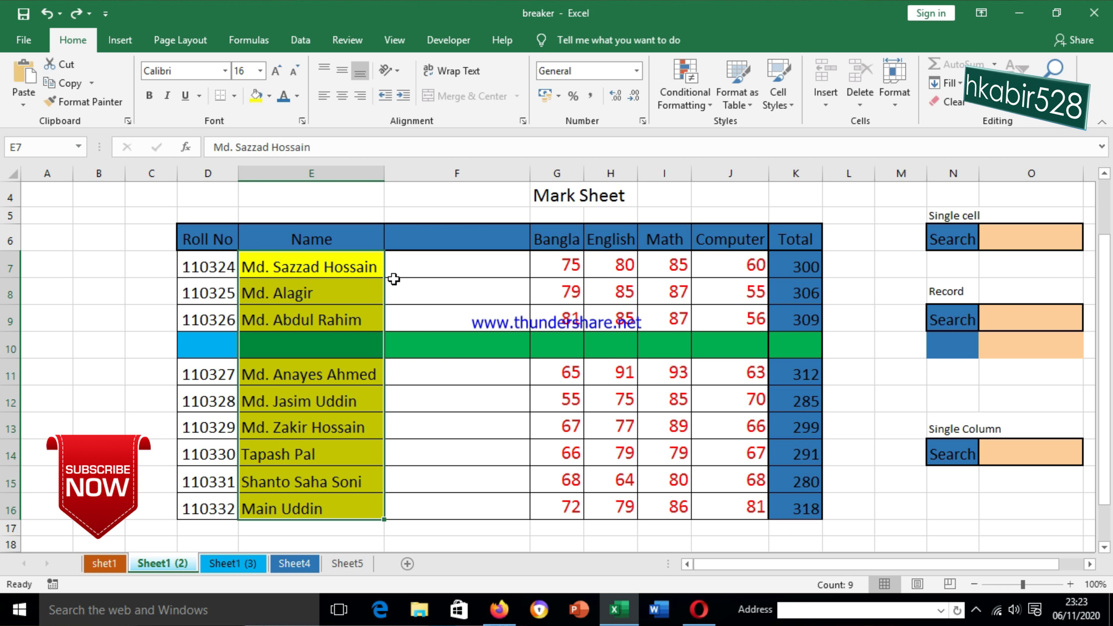
key("ctrl+z")
key("ctrl+z")
key("ctrl+z")
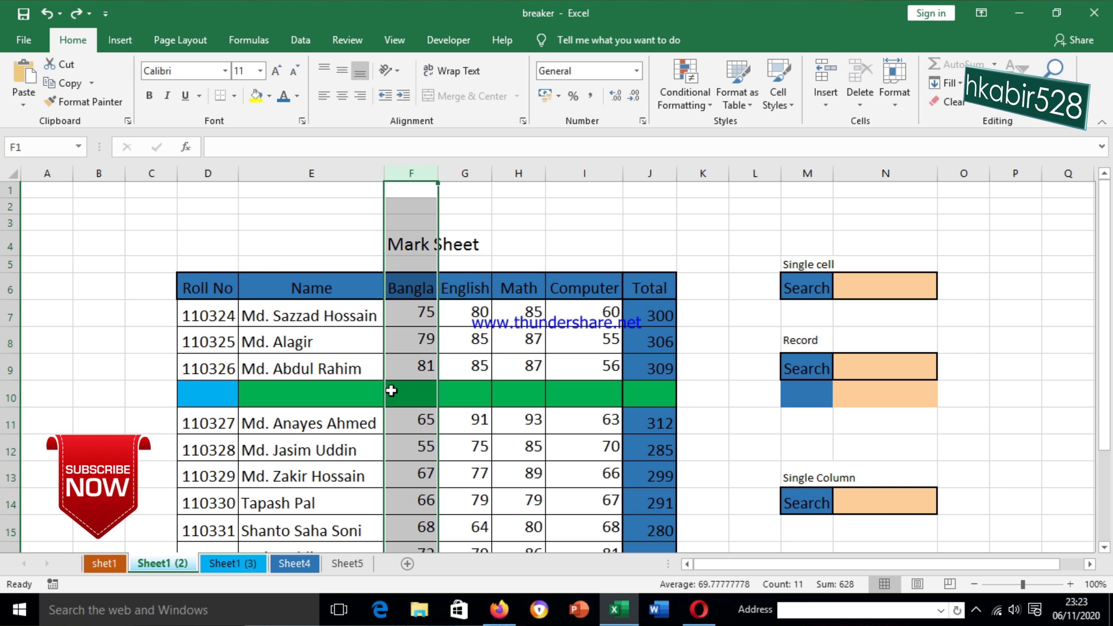
key("ctrl+z")
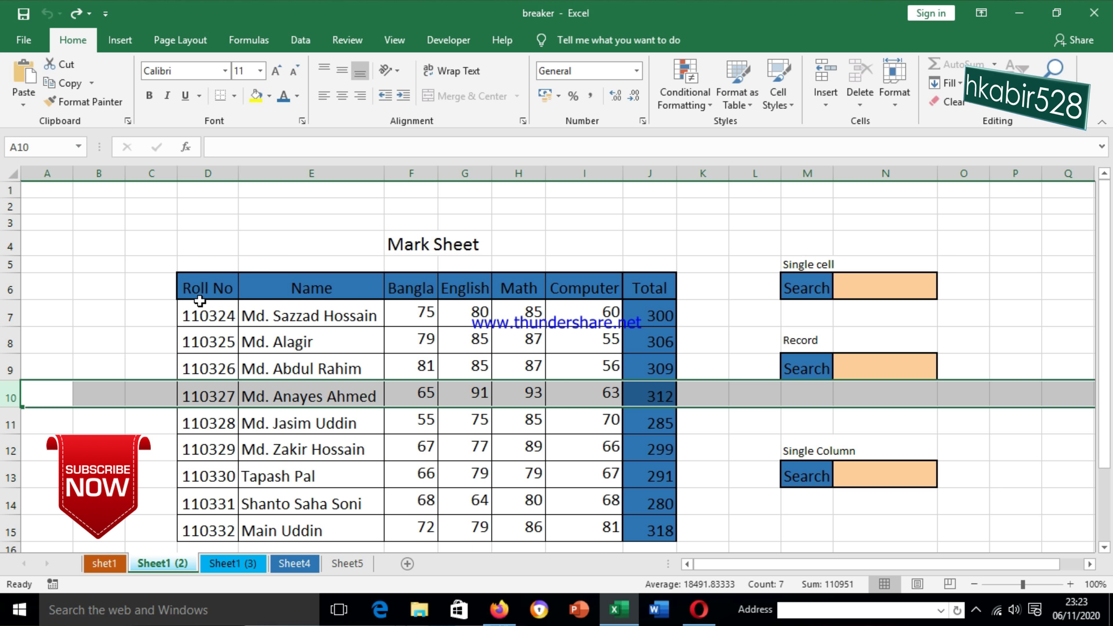
left_click(399, 332)
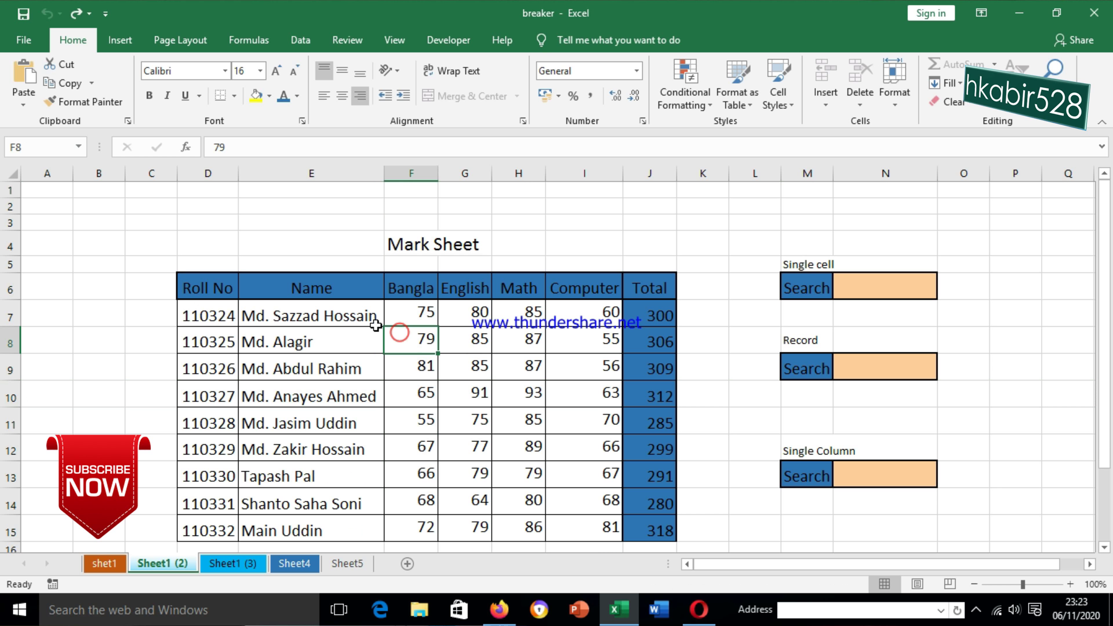